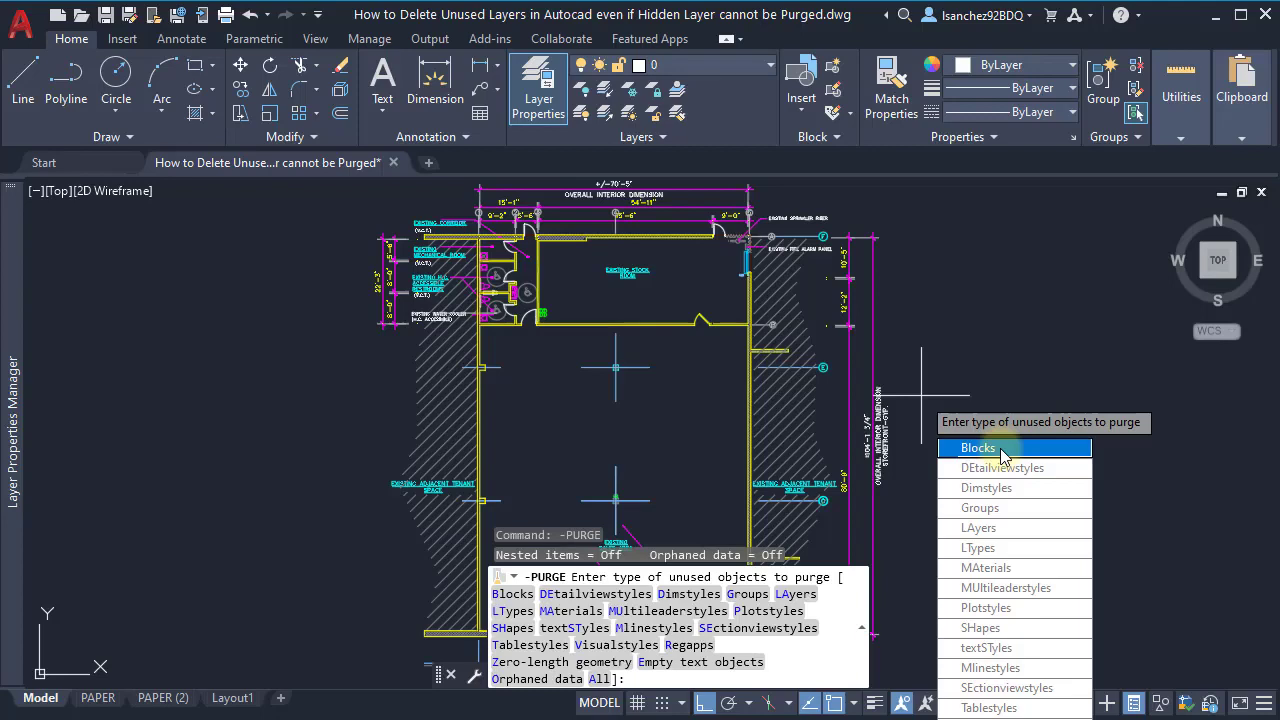
Purge all unused blocks from the drawing without verifying each name.
click(1003, 452)
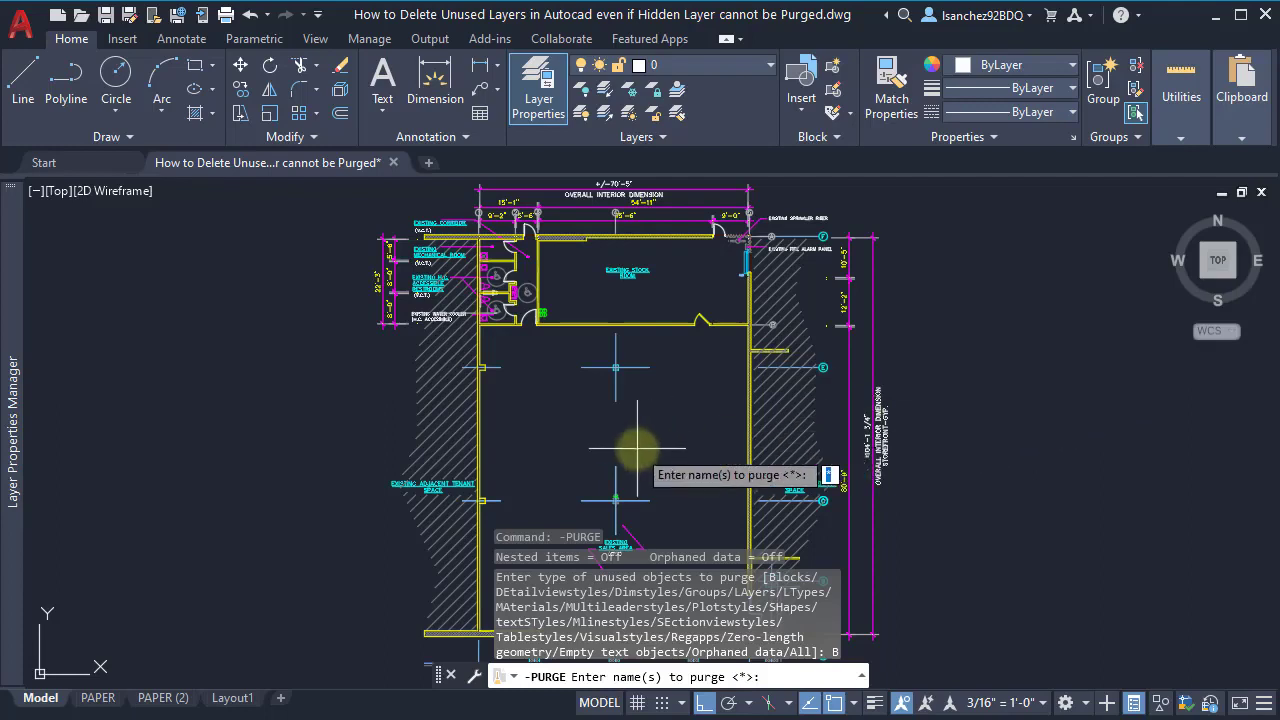
key(Return)
text(n)
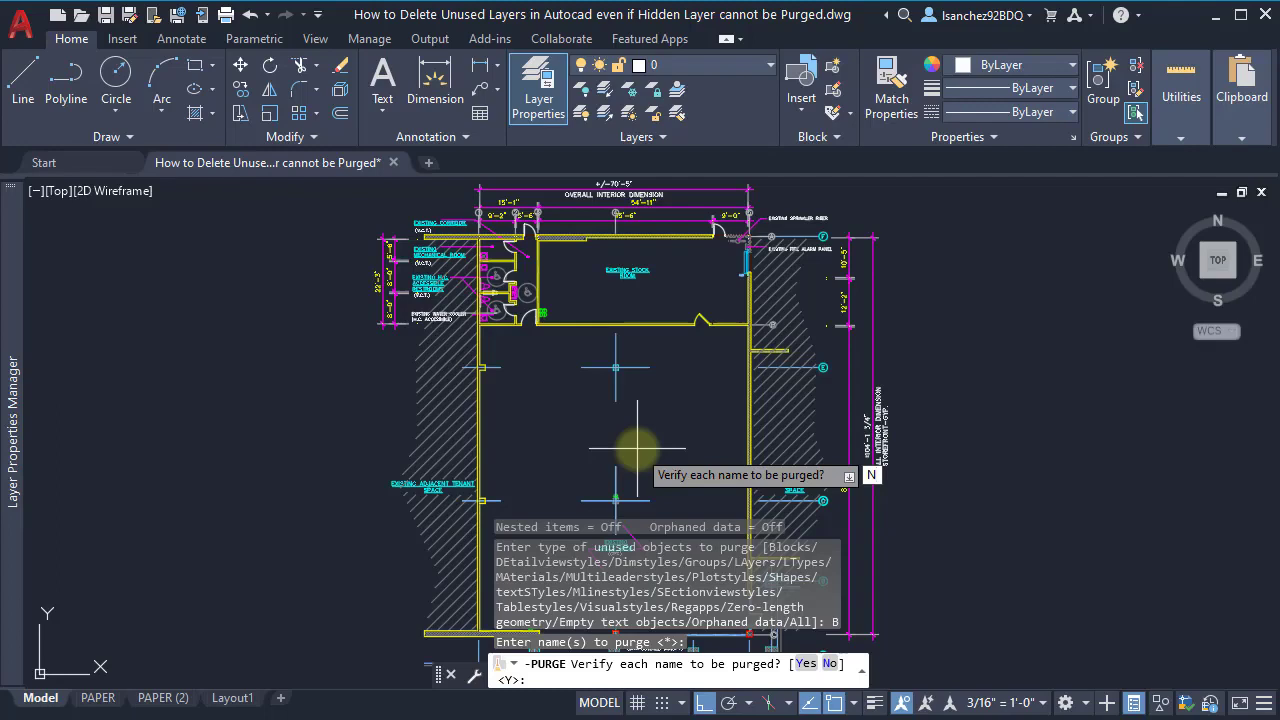
key(Return)
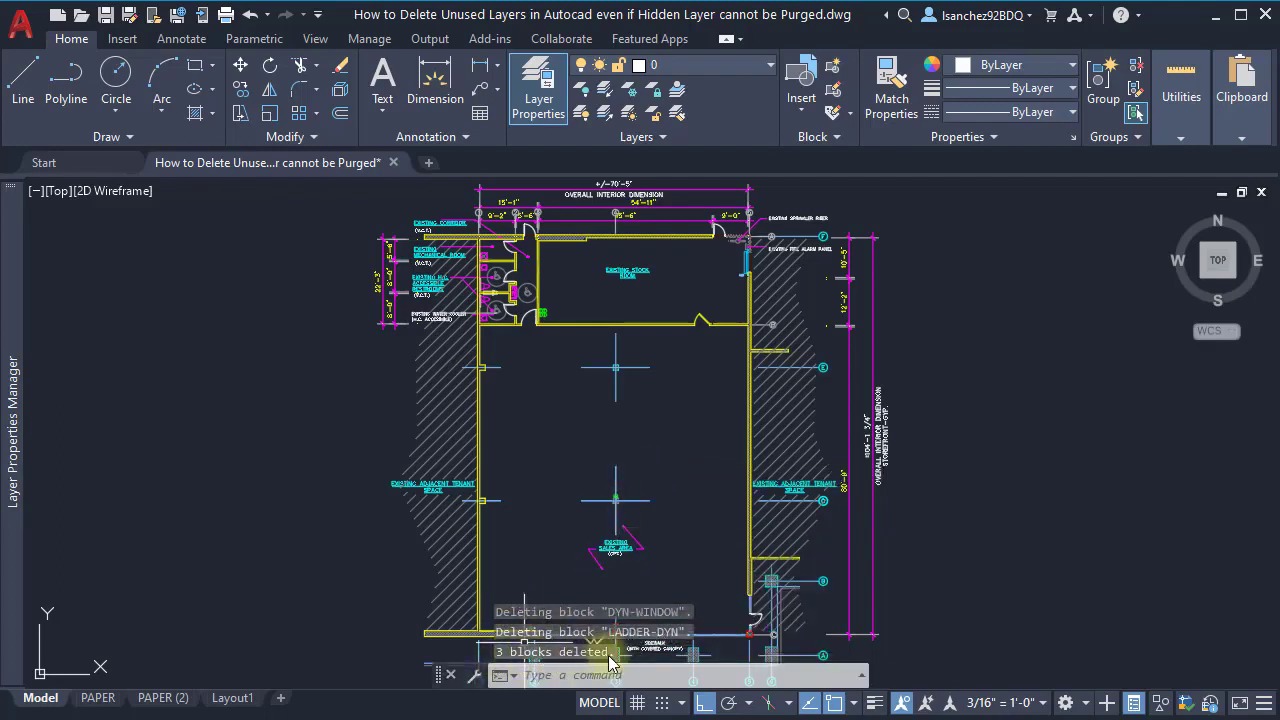
Delete the EX-FIXTURE layer from the drawing's layer list.
mouse_move(18, 428)
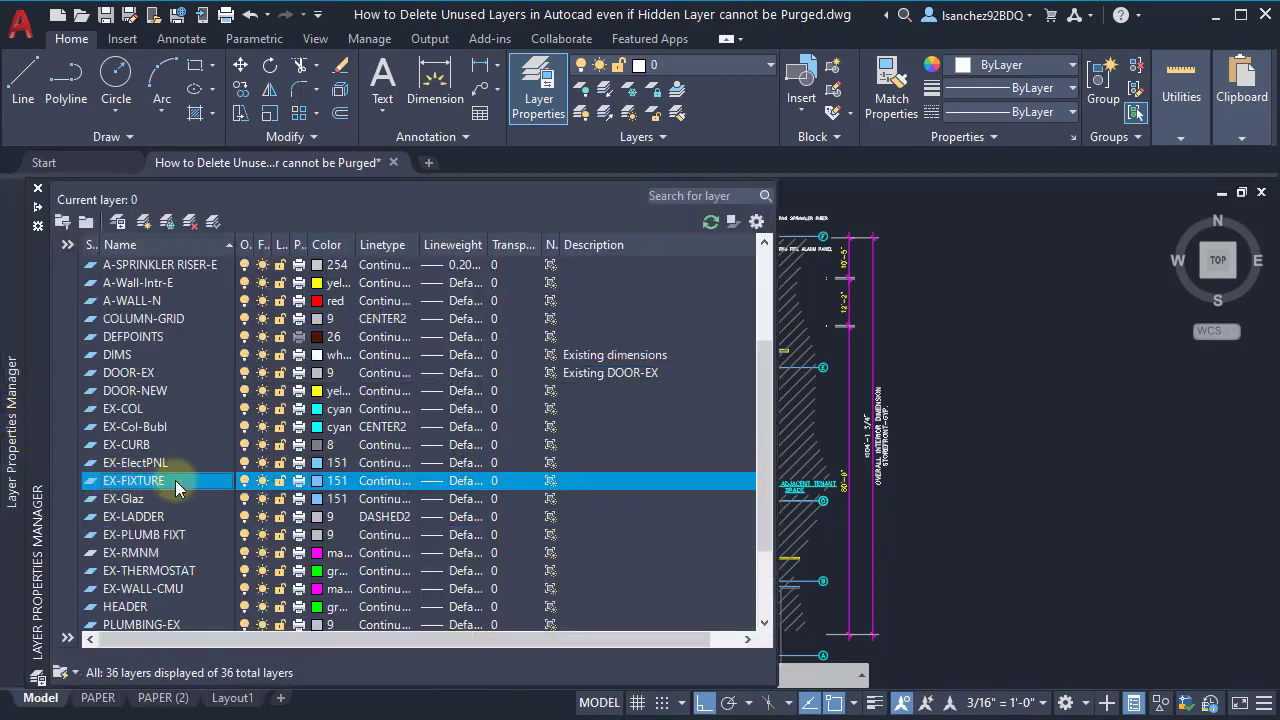
right_click(197, 479)
click(255, 598)
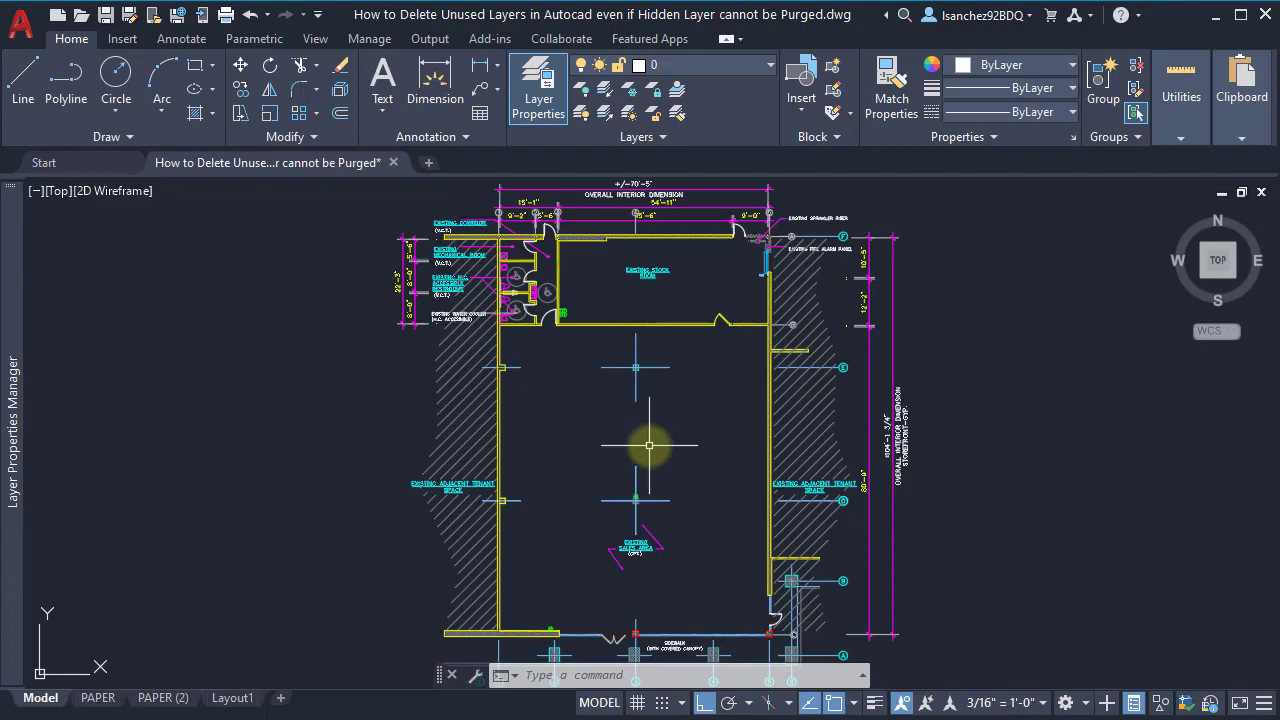
Try to delete the A-EQUIPMENT layer and dismiss the resulting notice.
mouse_move(18, 403)
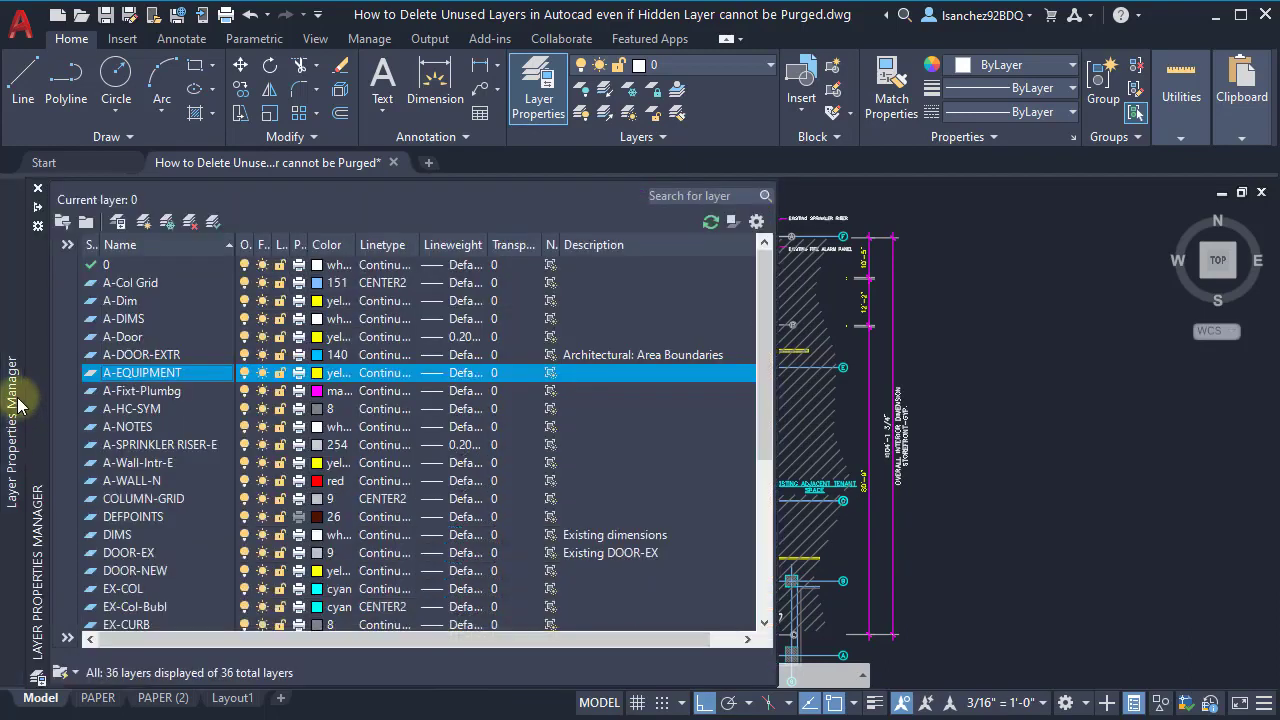
right_click(199, 383)
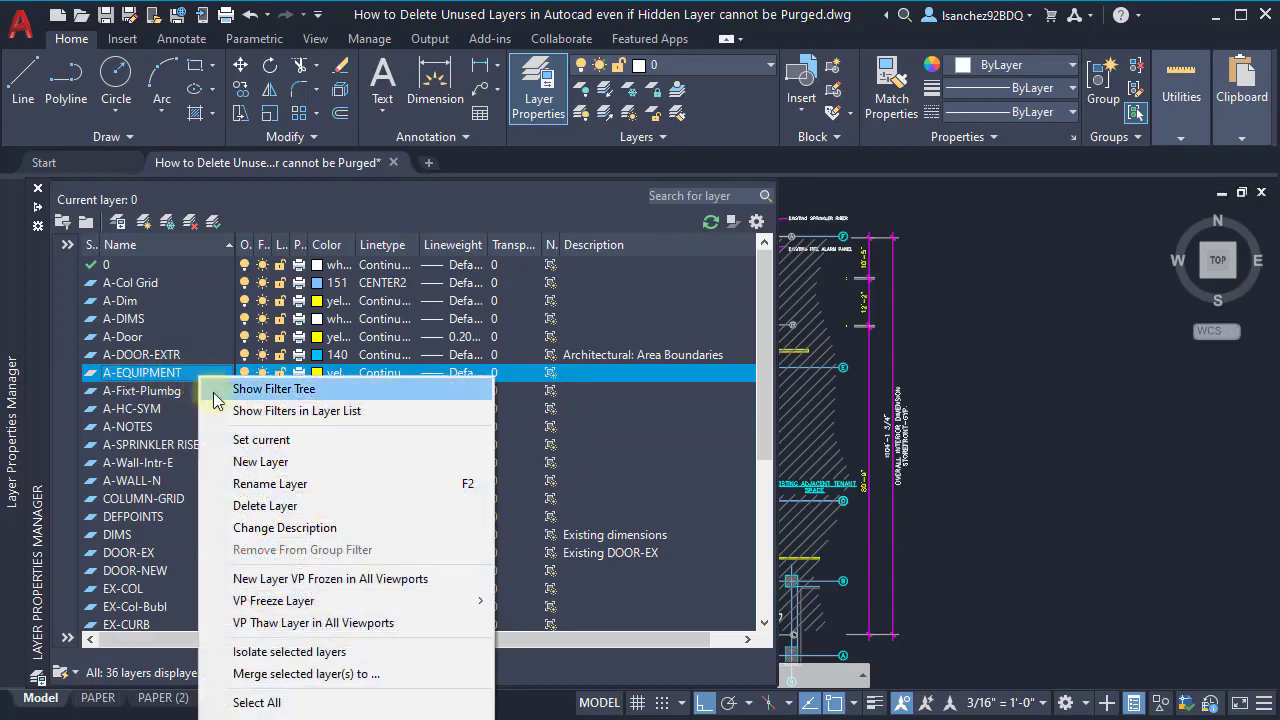
click(260, 507)
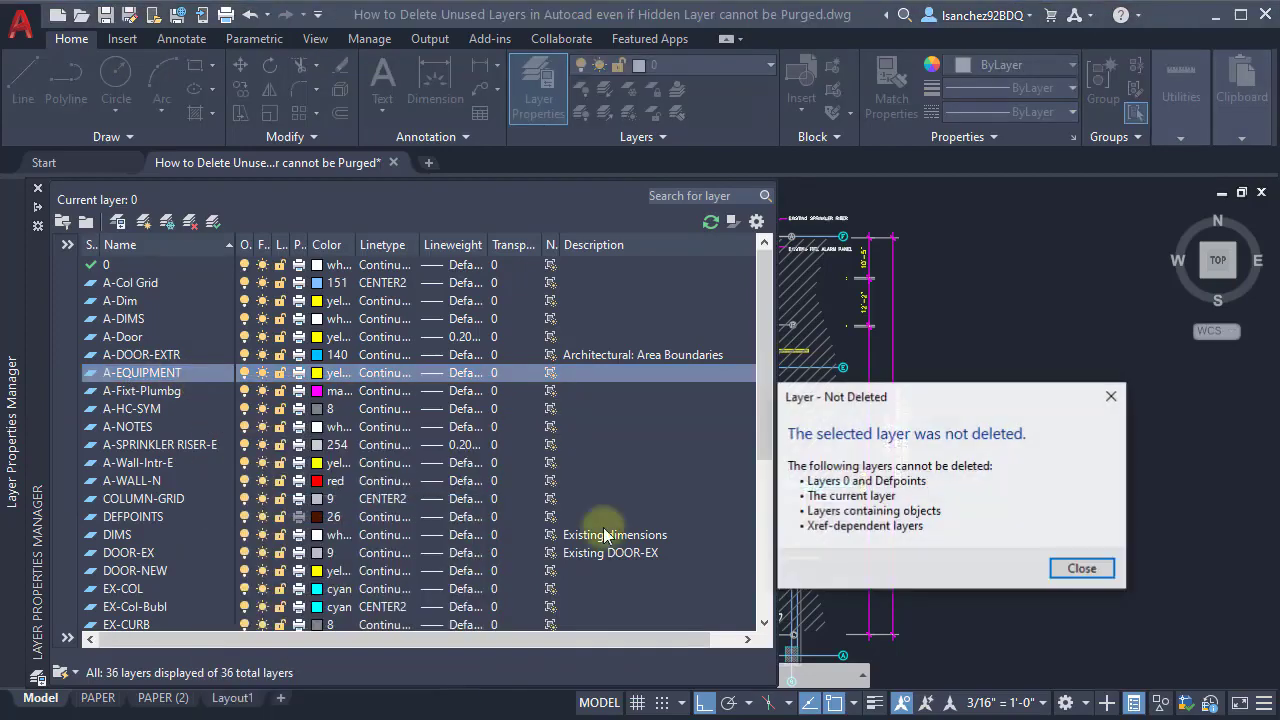
click(1081, 569)
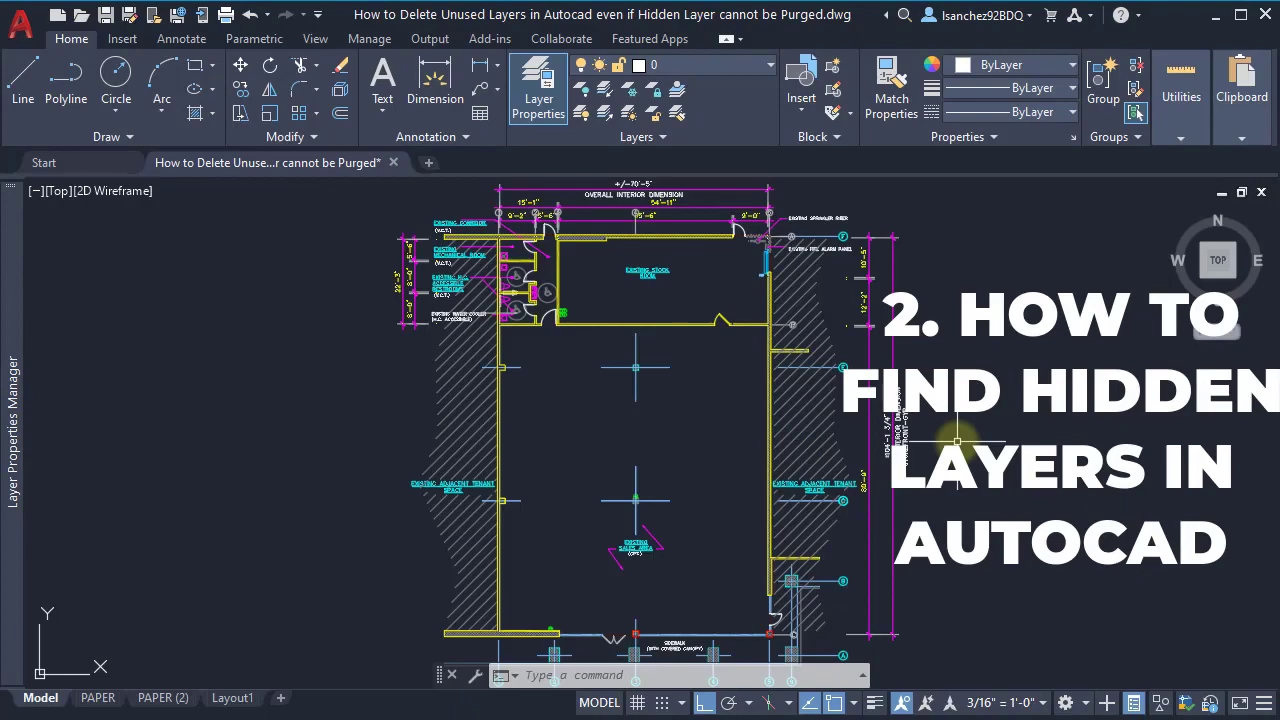
Draw a single vertical line in the empty area east of the floor plan's overall interior dimension.
middle_drag(933, 333, 753, 396)
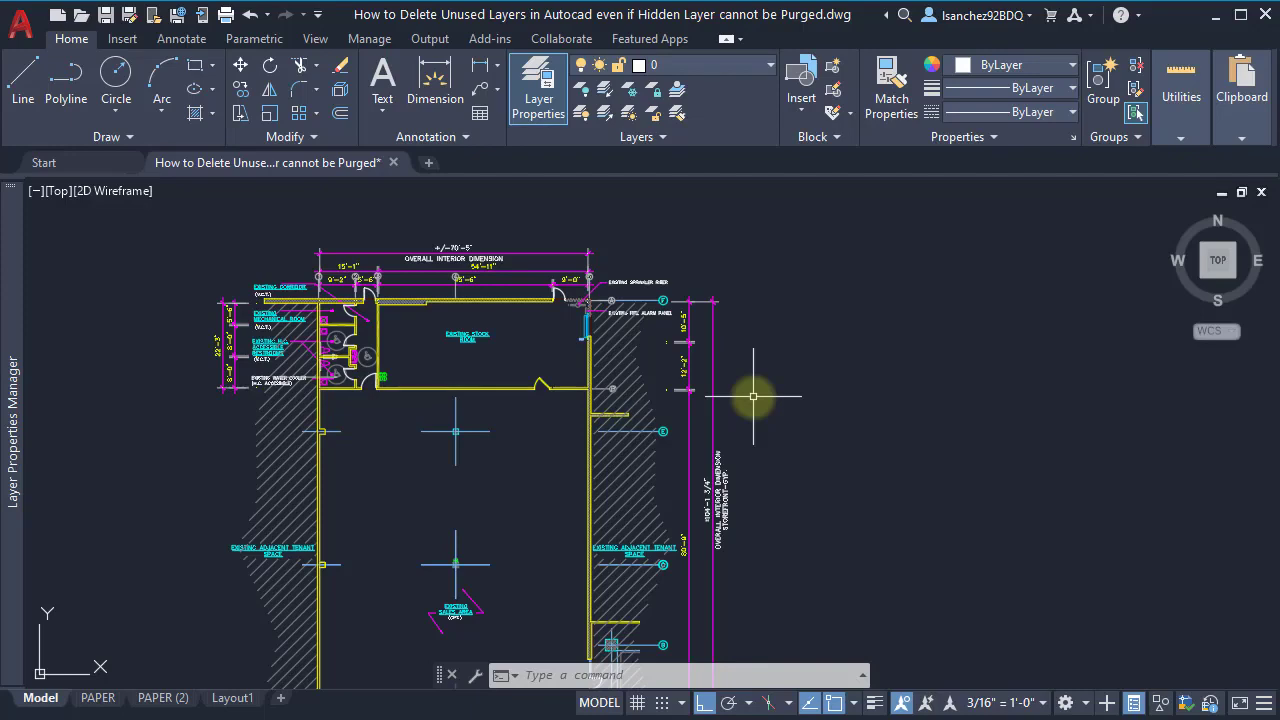
text(l)
key(Return)
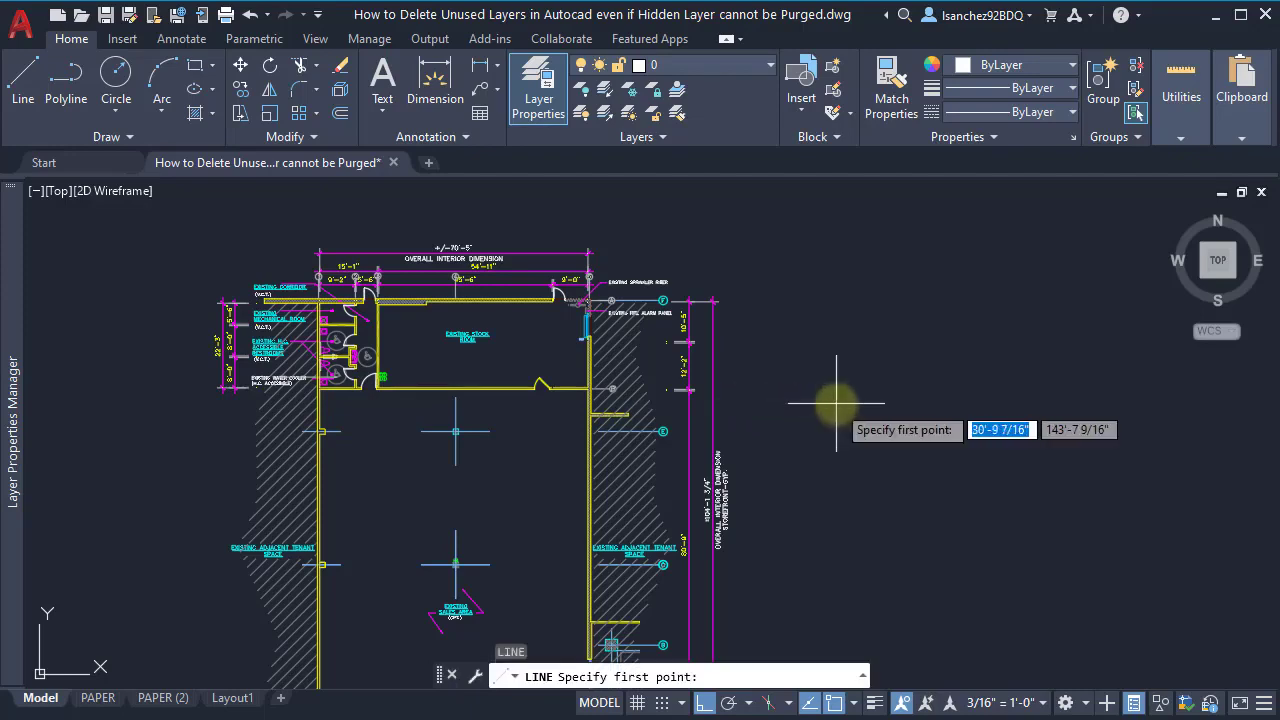
click(837, 400)
click(852, 316)
key(Escape)
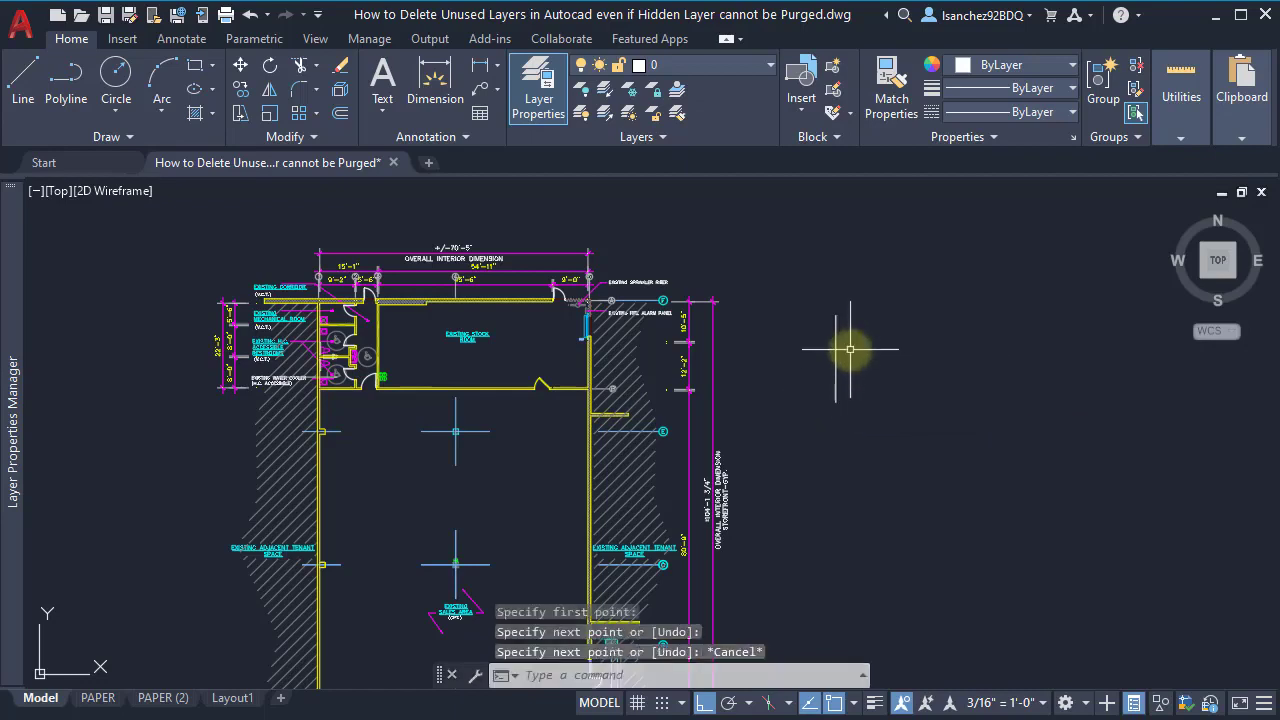
Move the new vertical line from layer 0 to the A-EQUIPMENT layer.
click(835, 354)
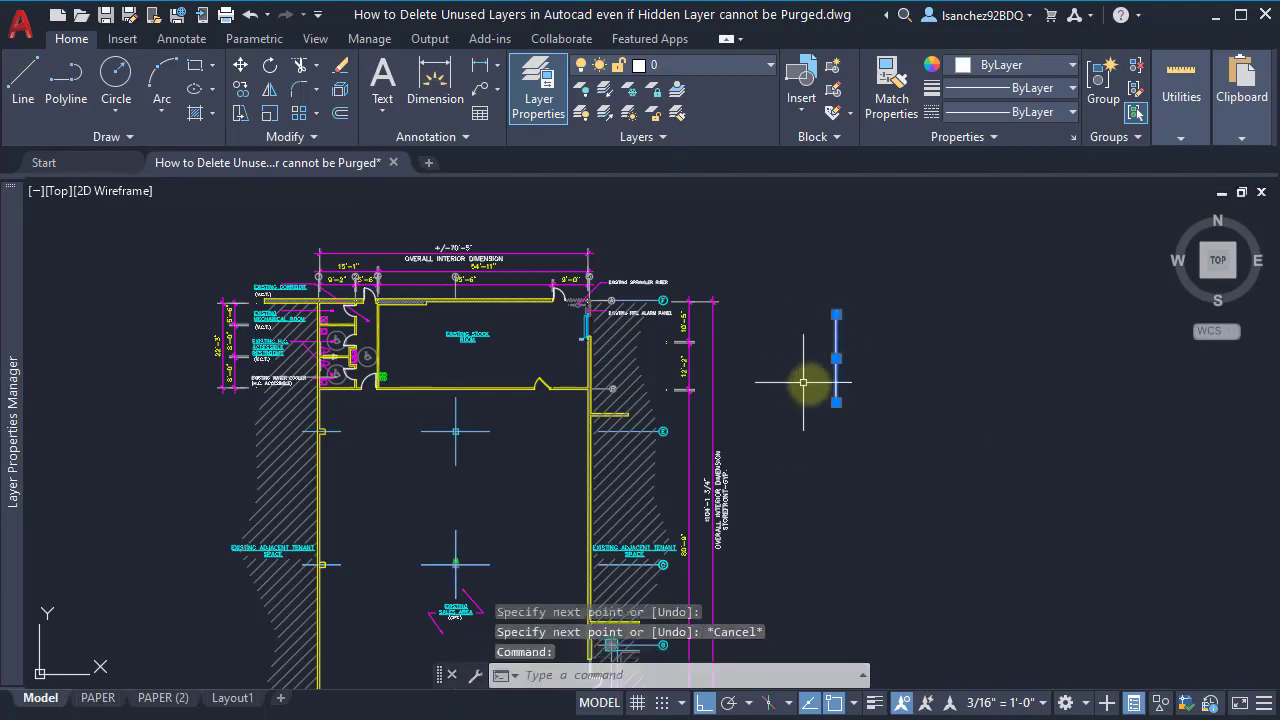
click(700, 65)
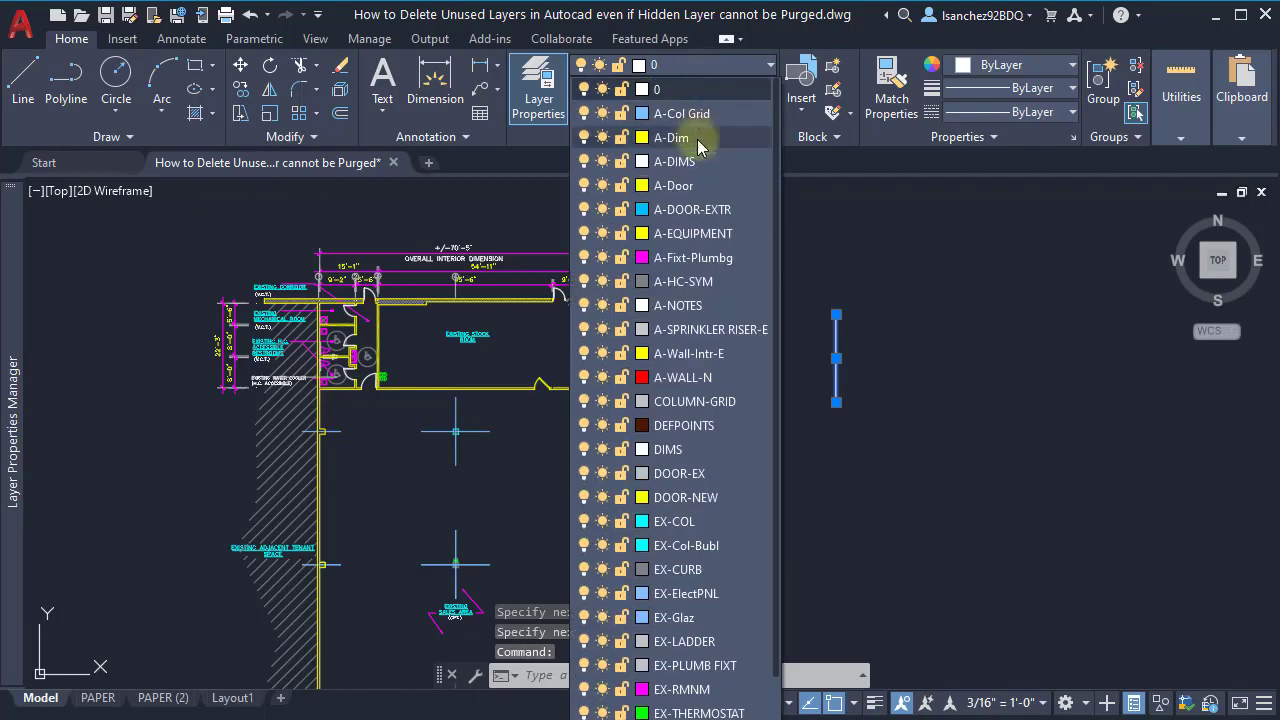
key(Down)
key(Down)
key(Down)
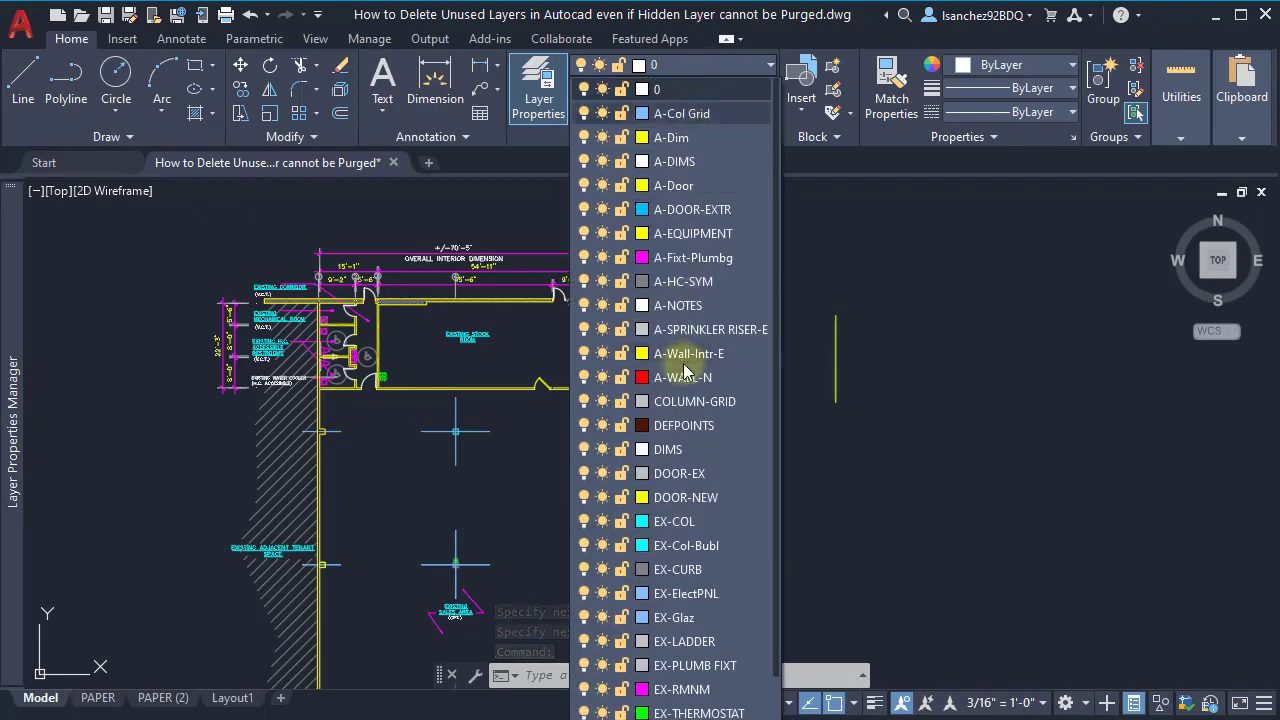
key(Down)
key(Down)
key(Down)
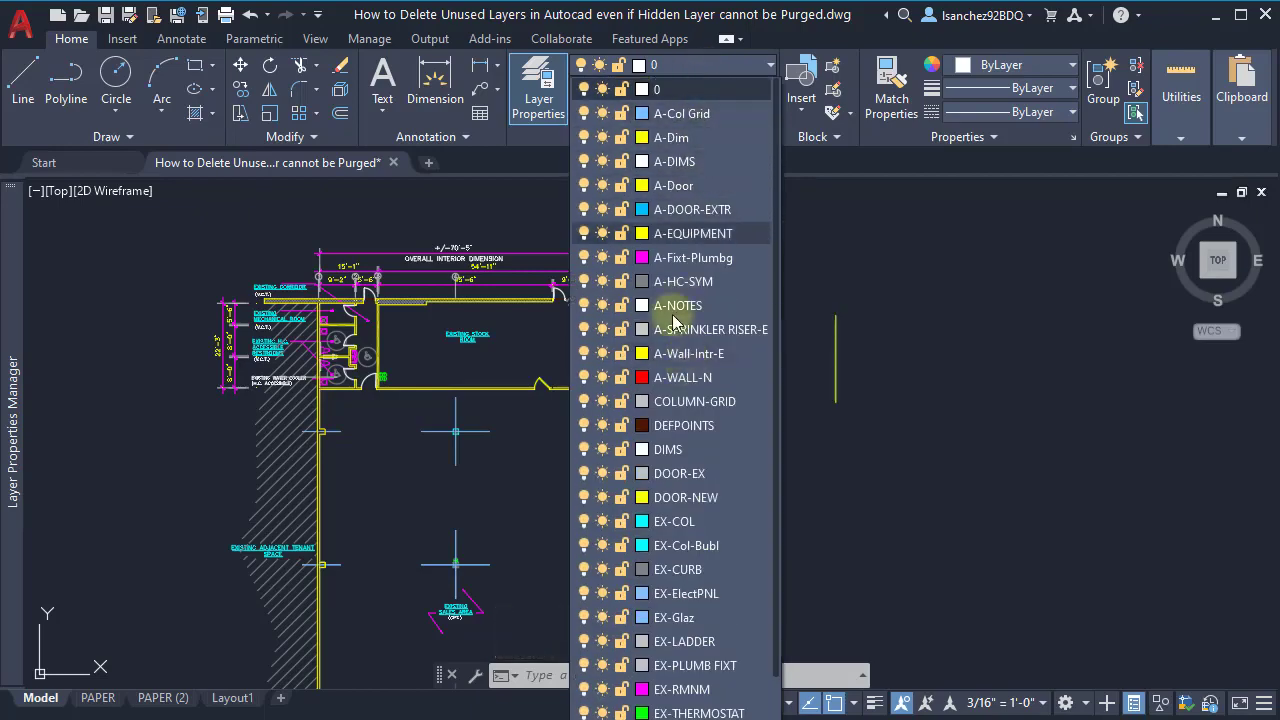
key(Escape)
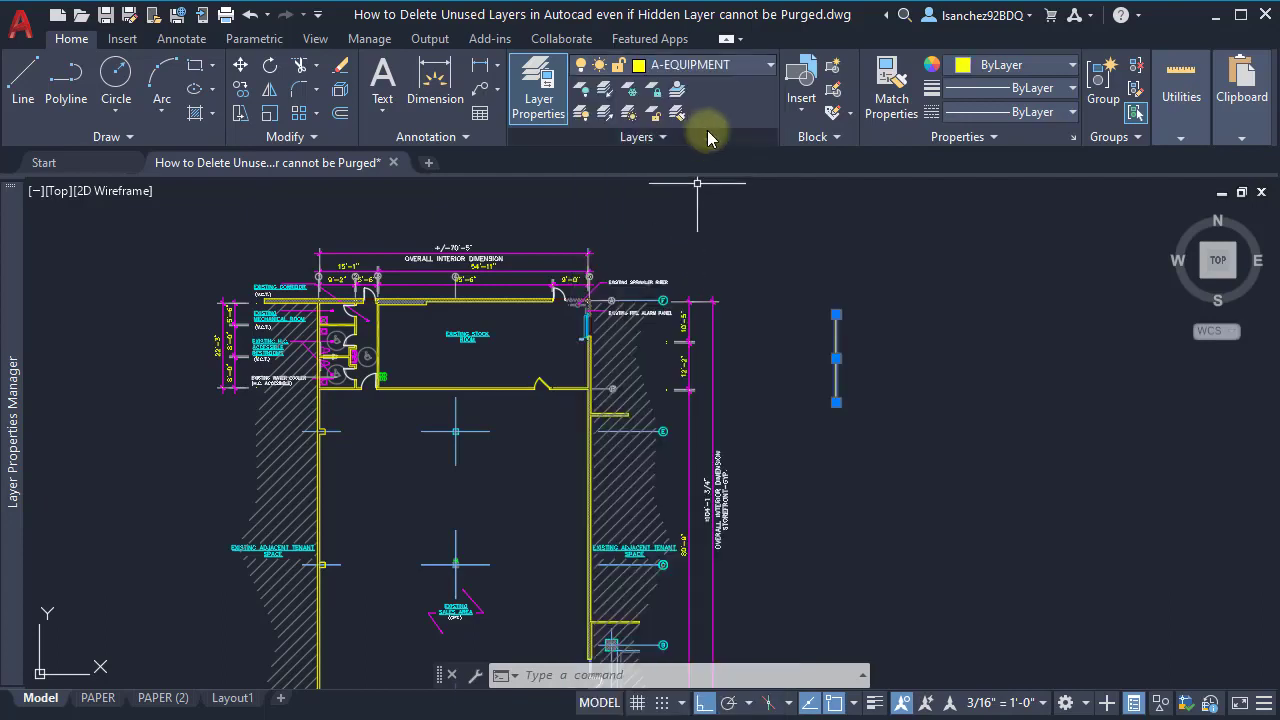
Draw a second, slightly shorter vertical line on layer 0 between the floor plan and the A-EQUIPMENT line.
key(Escape)
text(l)
key(Return)
key(Escape)
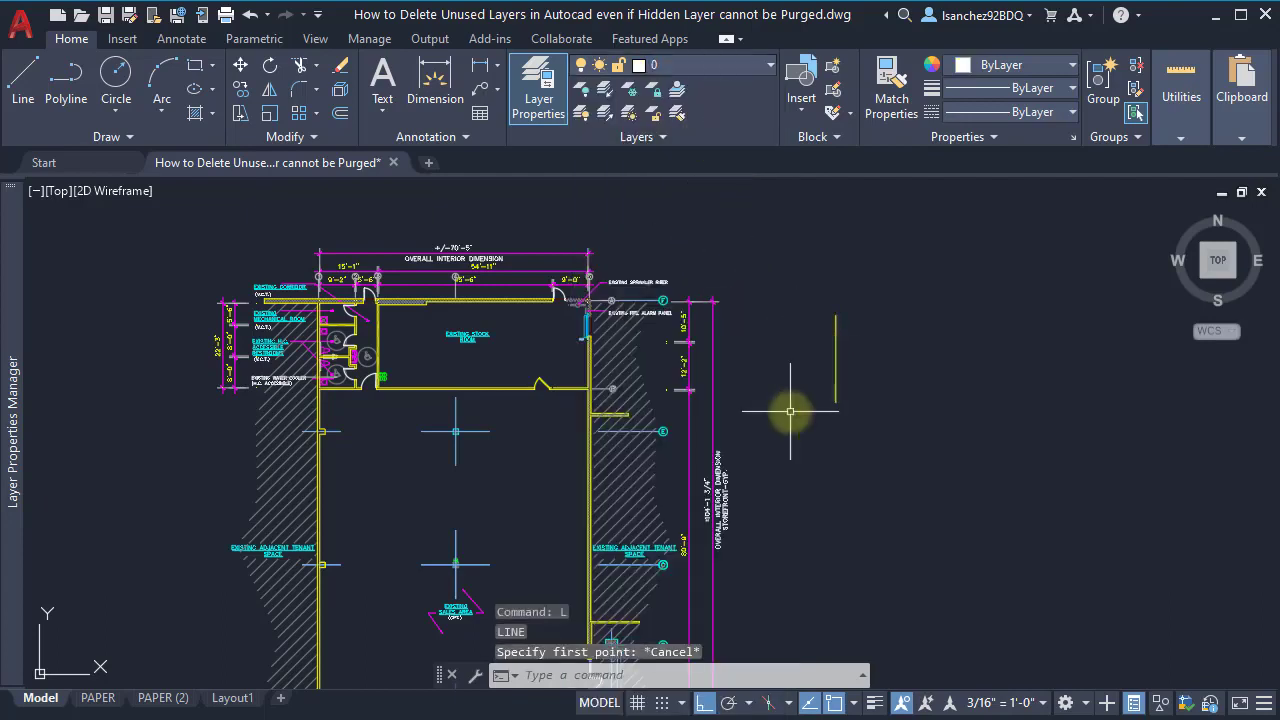
key(Return)
click(781, 391)
click(781, 325)
key(Escape)
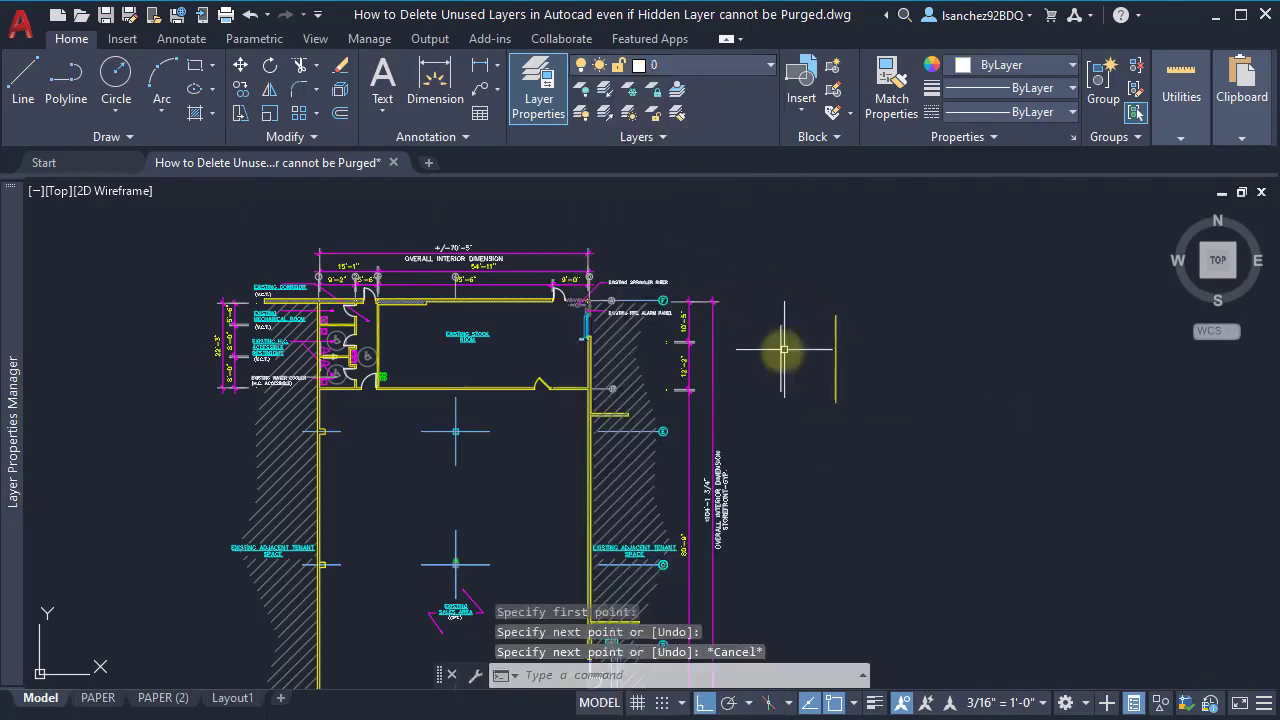
Select the second vertical line to check which layer it is on, and clear the selection.
click(782, 350)
key(Escape)
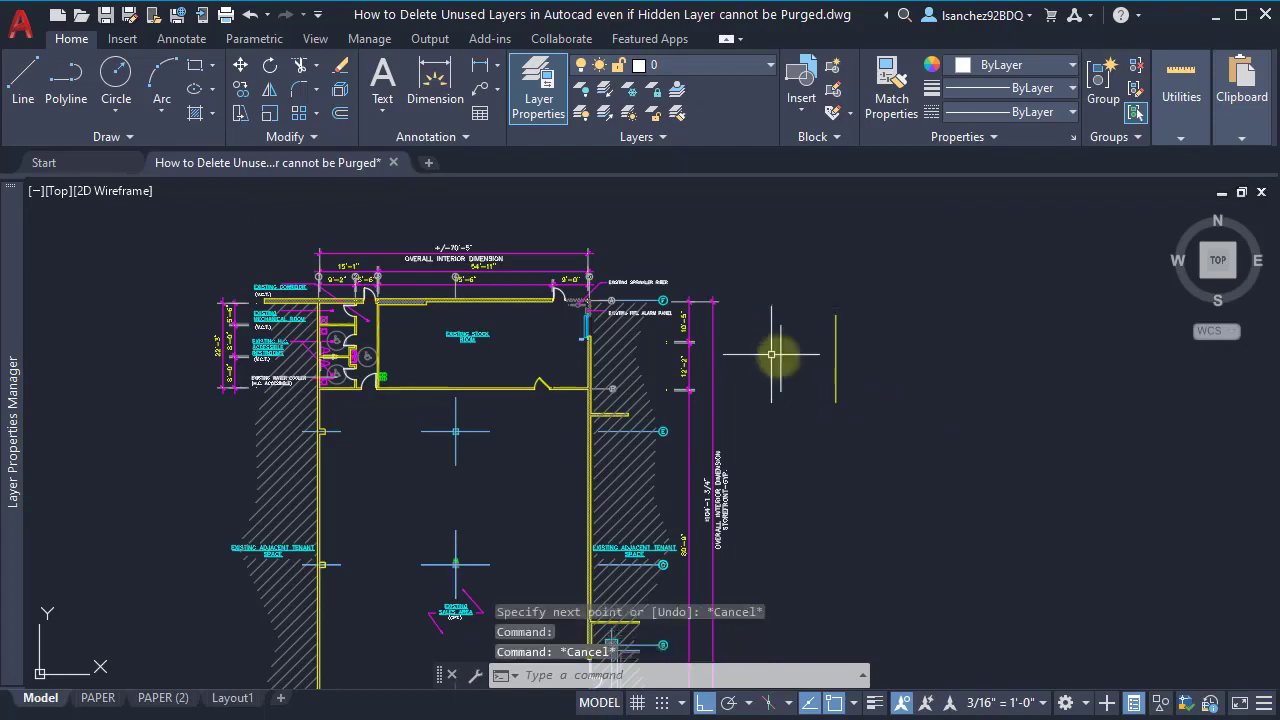
click(766, 318)
click(809, 449)
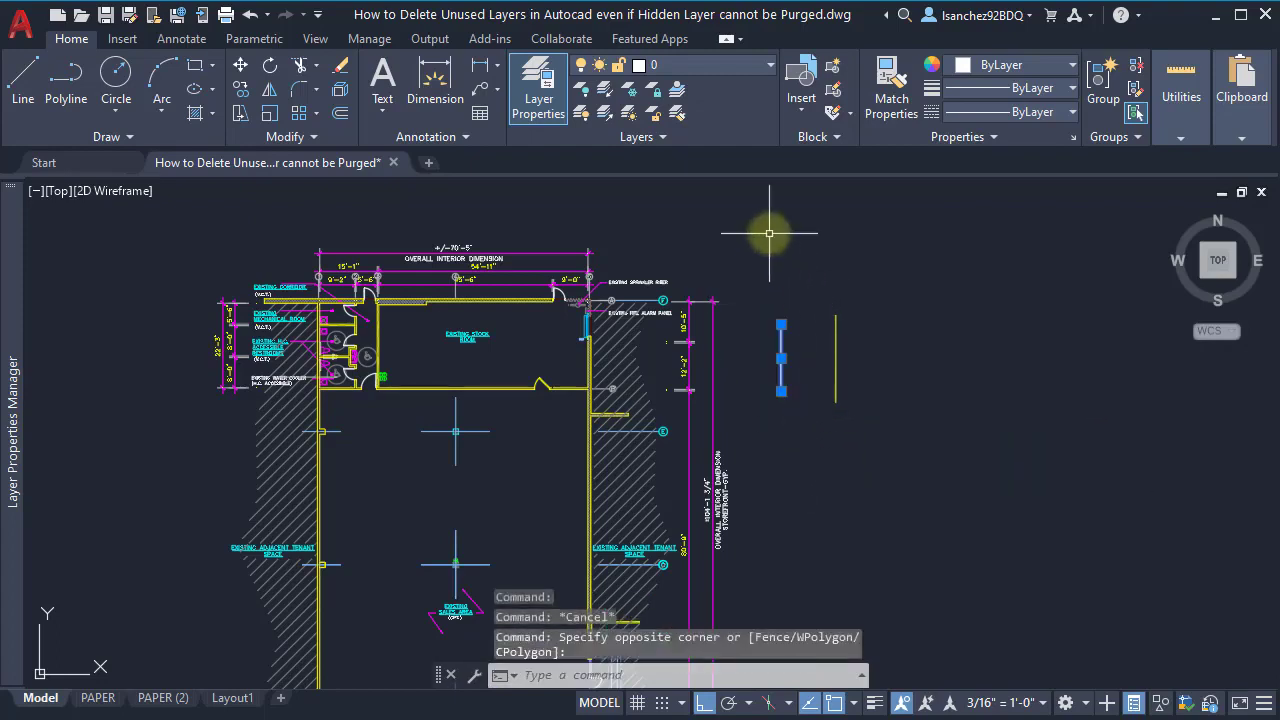
key(Escape)
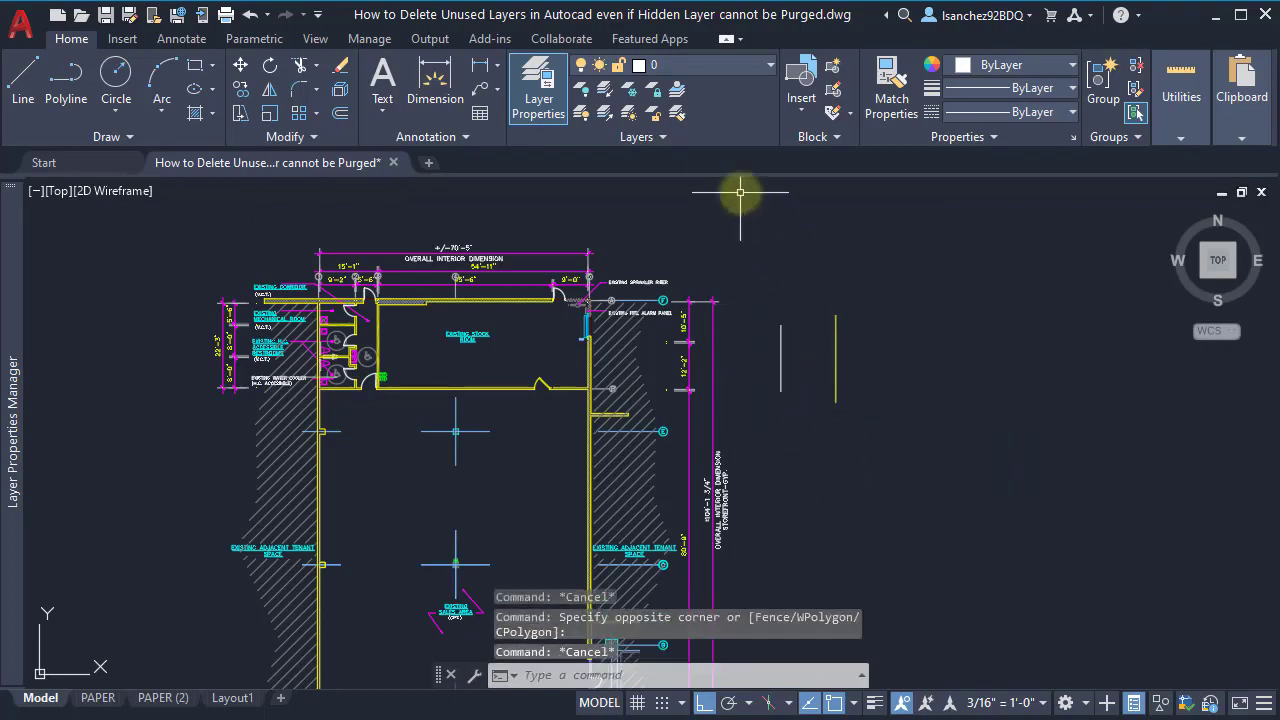
click(781, 347)
key(Escape)
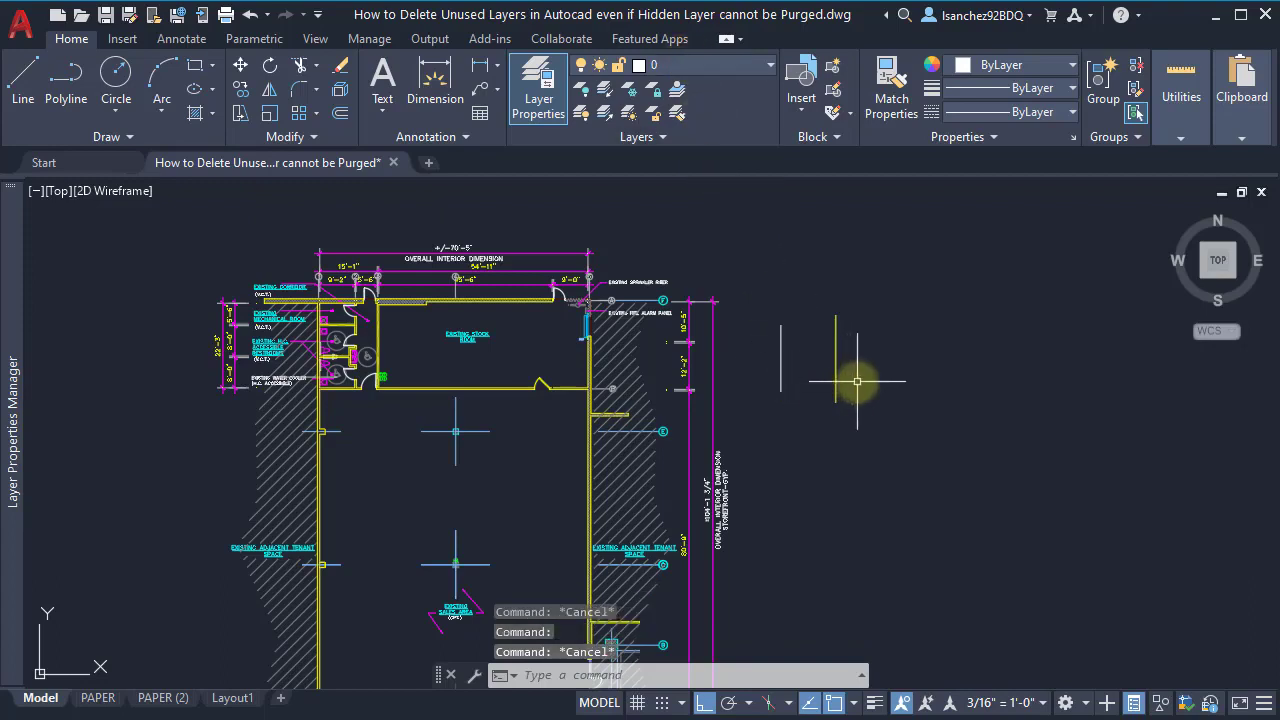
Merge the A-EQUIPMENT layer into layer 0 with LAYMRG, using the two vertical lines as source and target objects.
text(LAY)
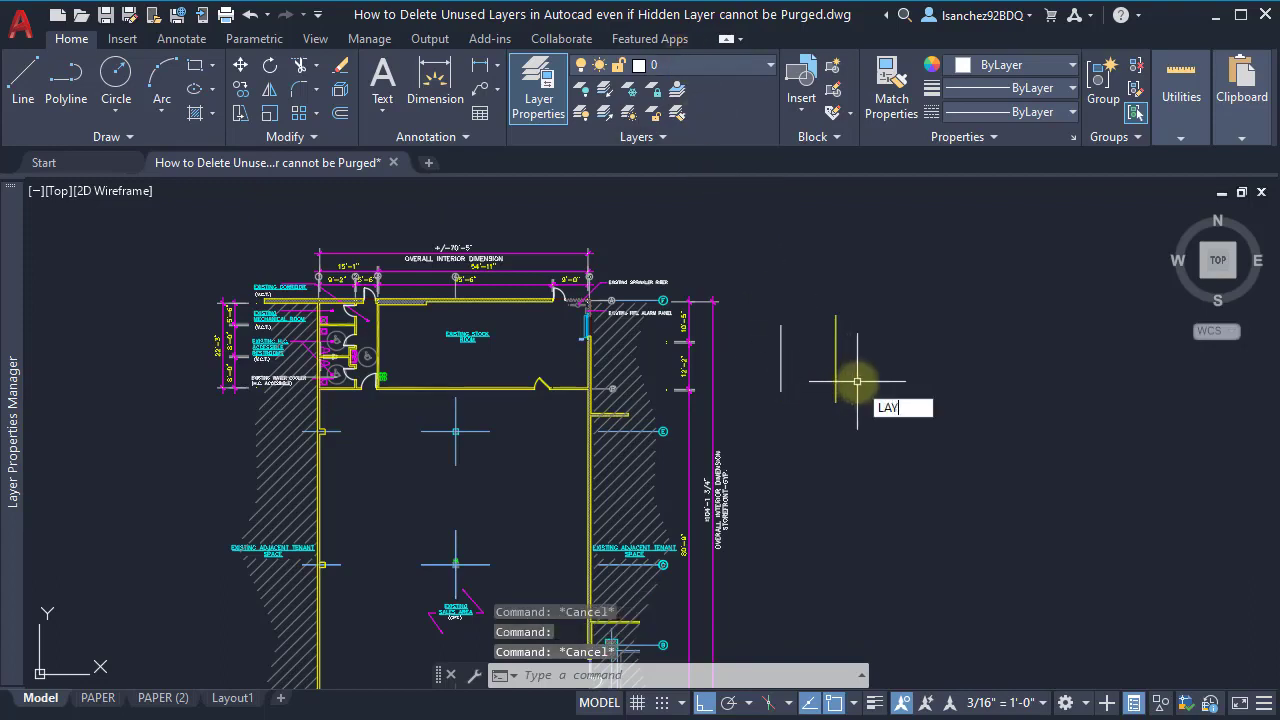
text(M)
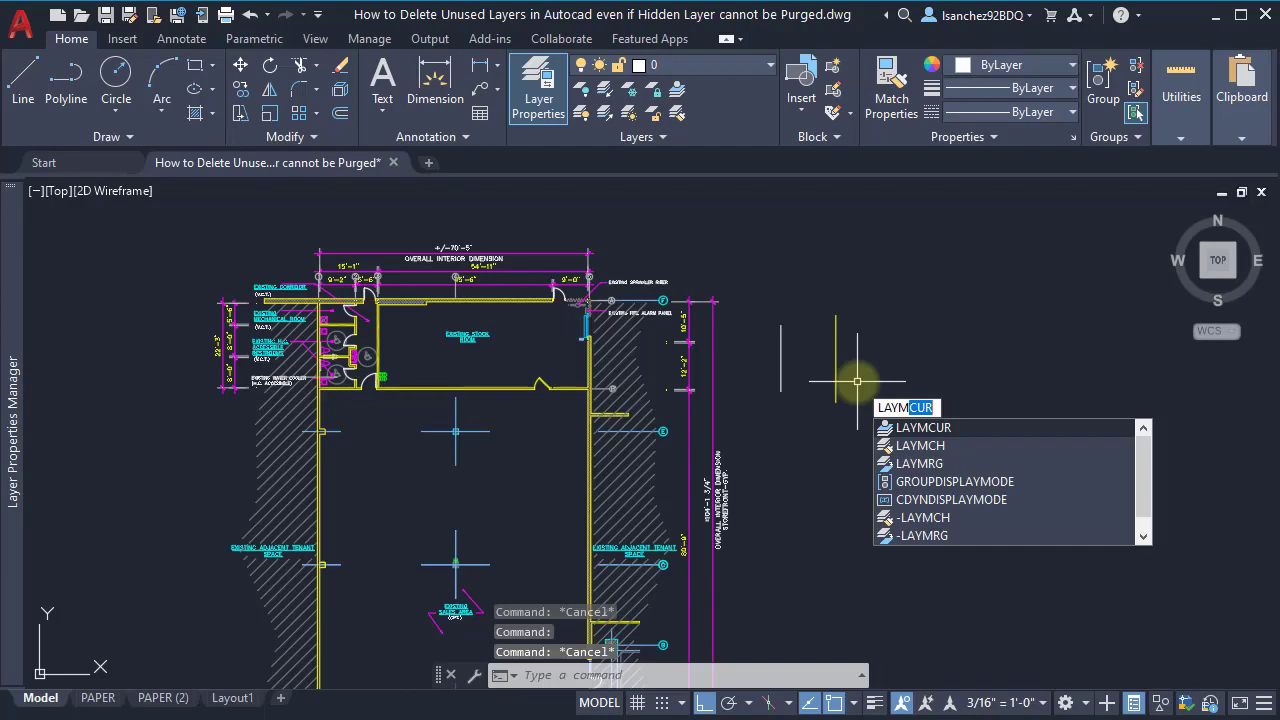
click(952, 464)
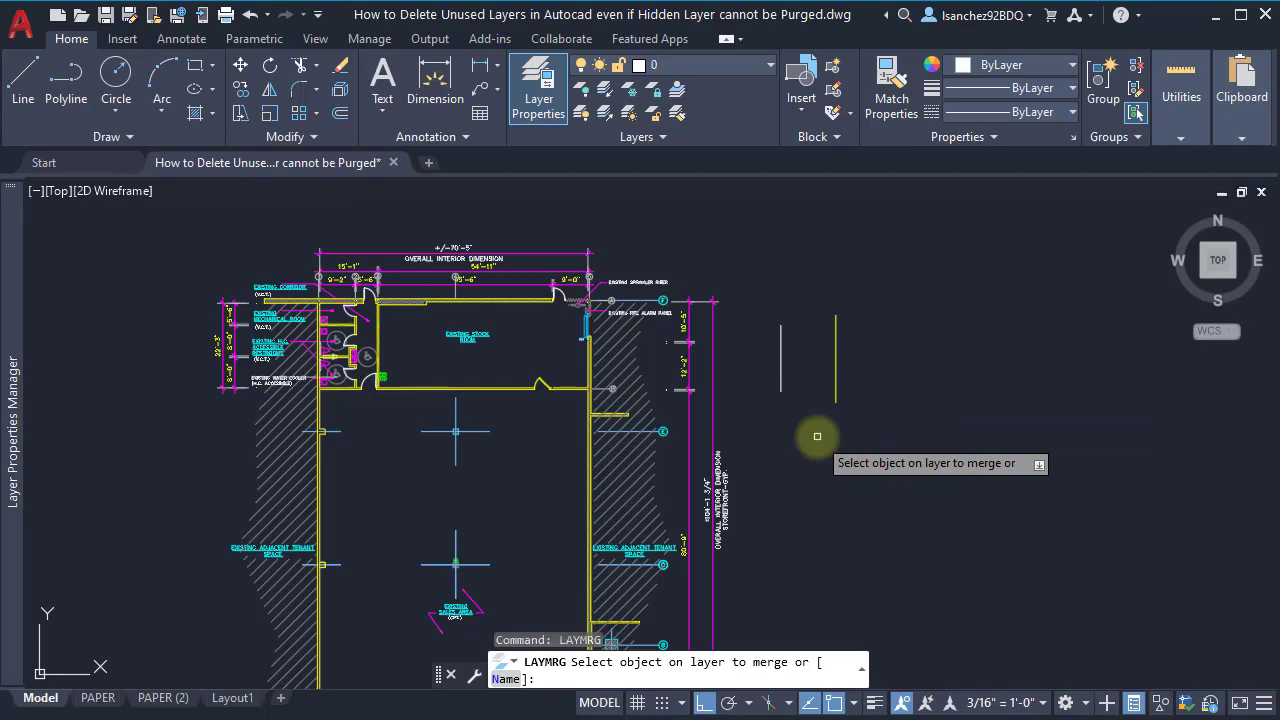
click(835, 343)
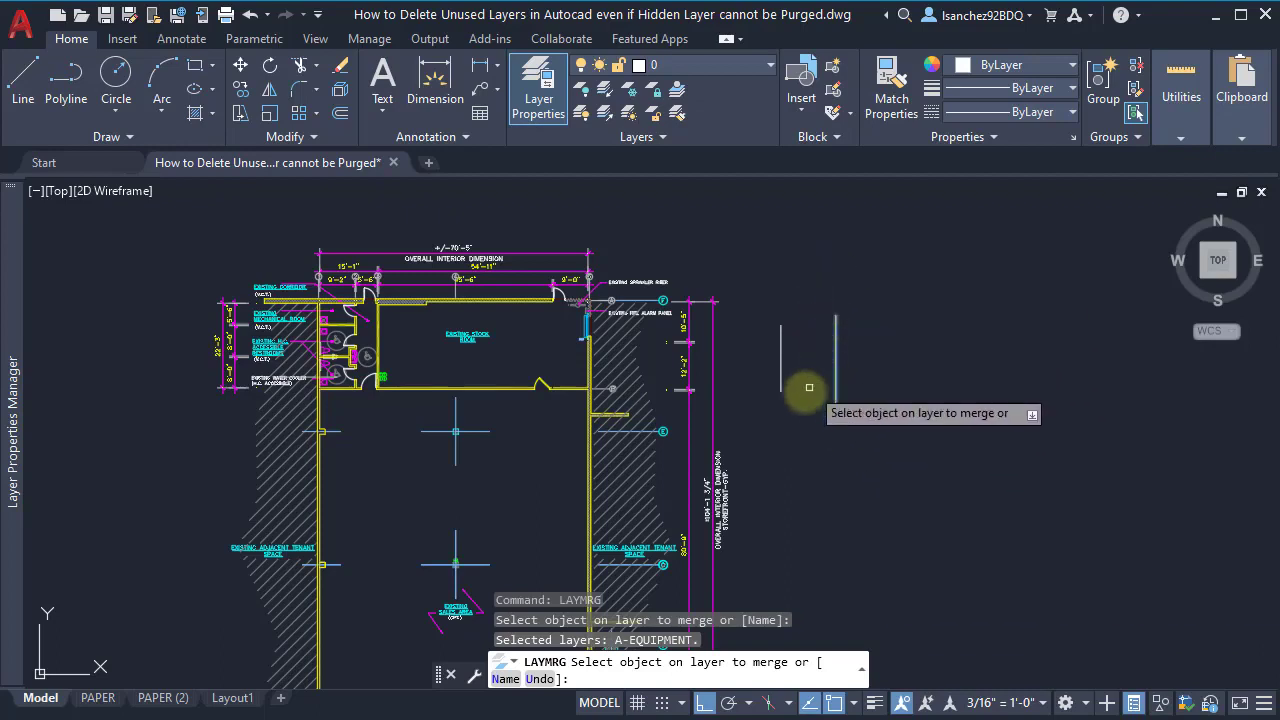
key(Return)
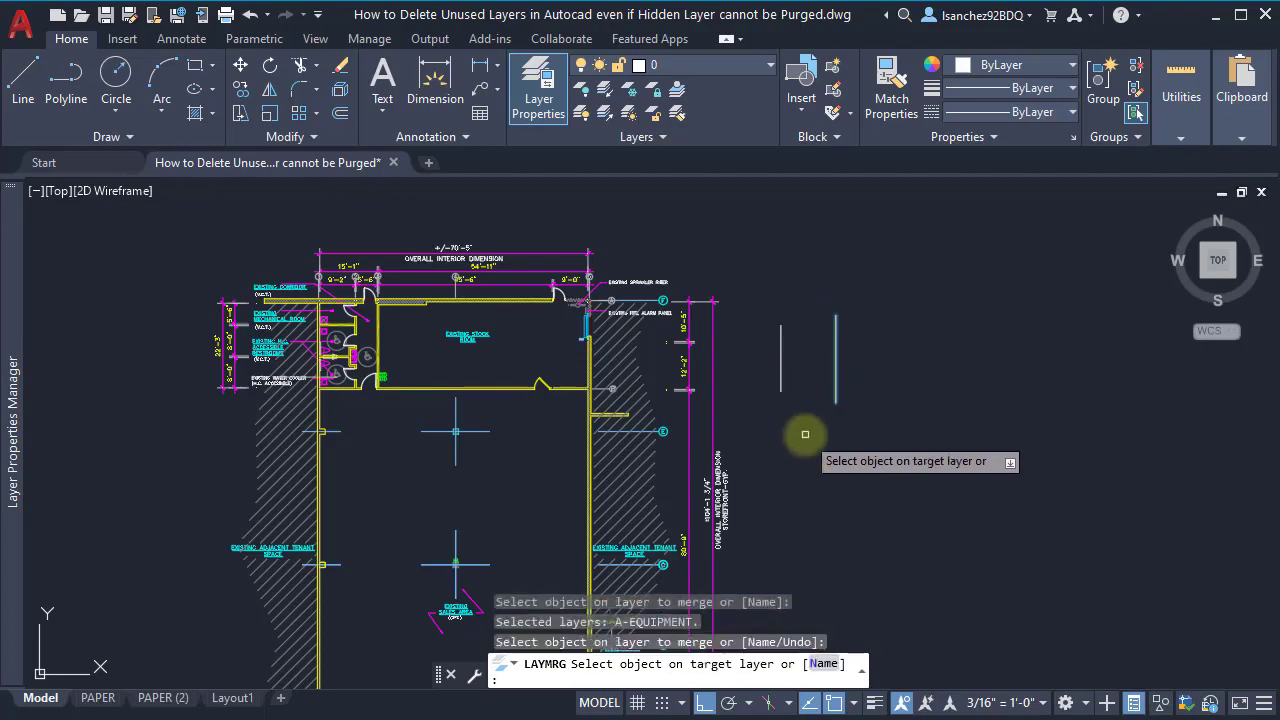
click(779, 343)
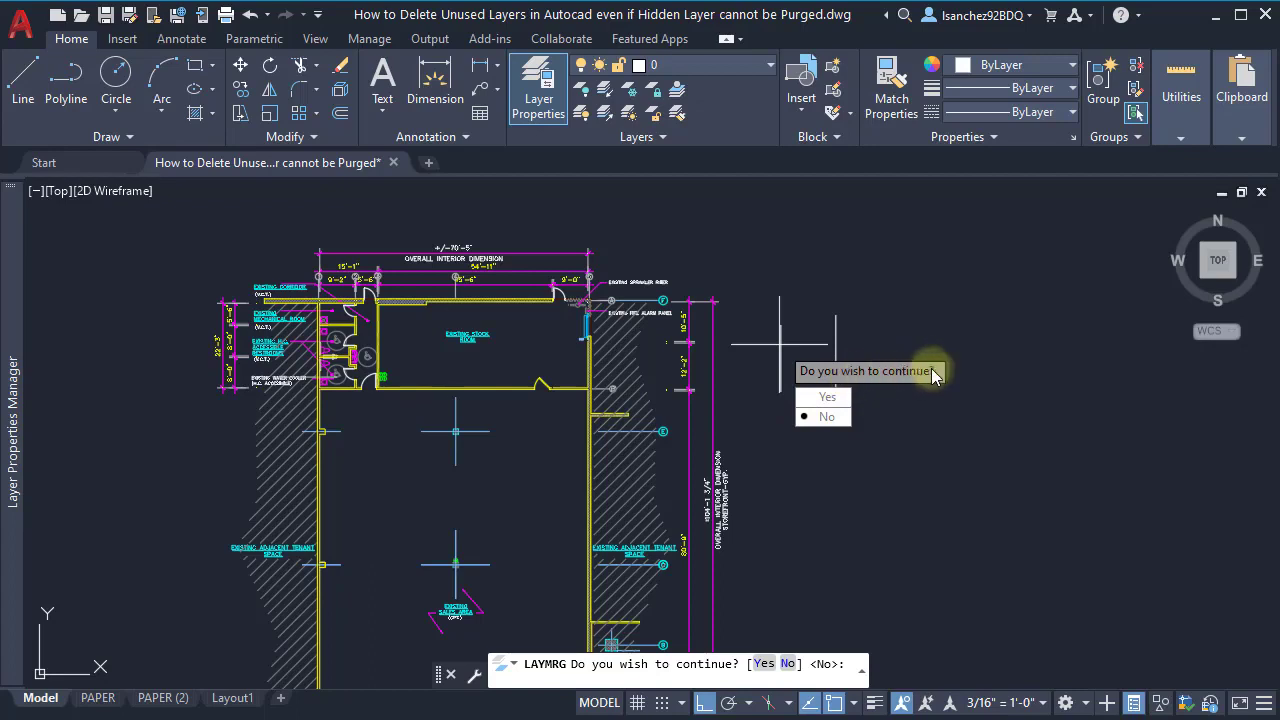
click(826, 400)
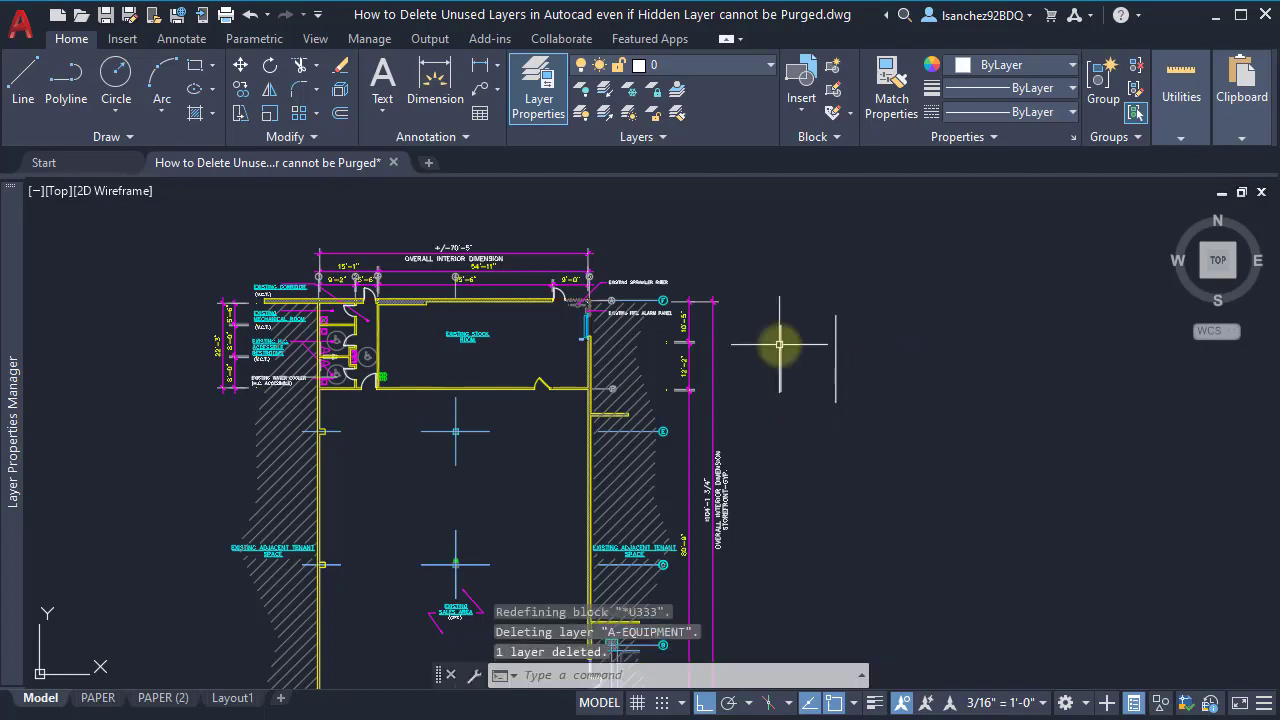
Inspect the merged line's layer and review the layer list for A-EQUIPMENT.
click(841, 349)
click(822, 321)
key(Escape)
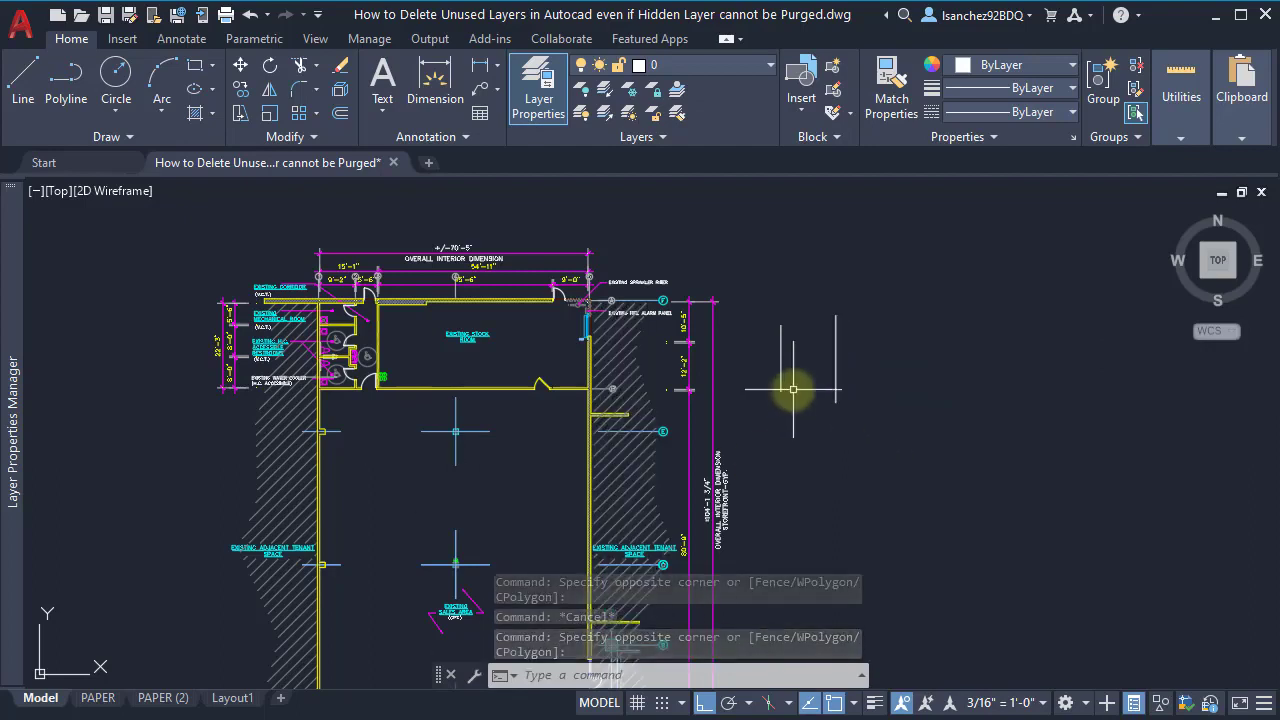
mouse_move(14, 365)
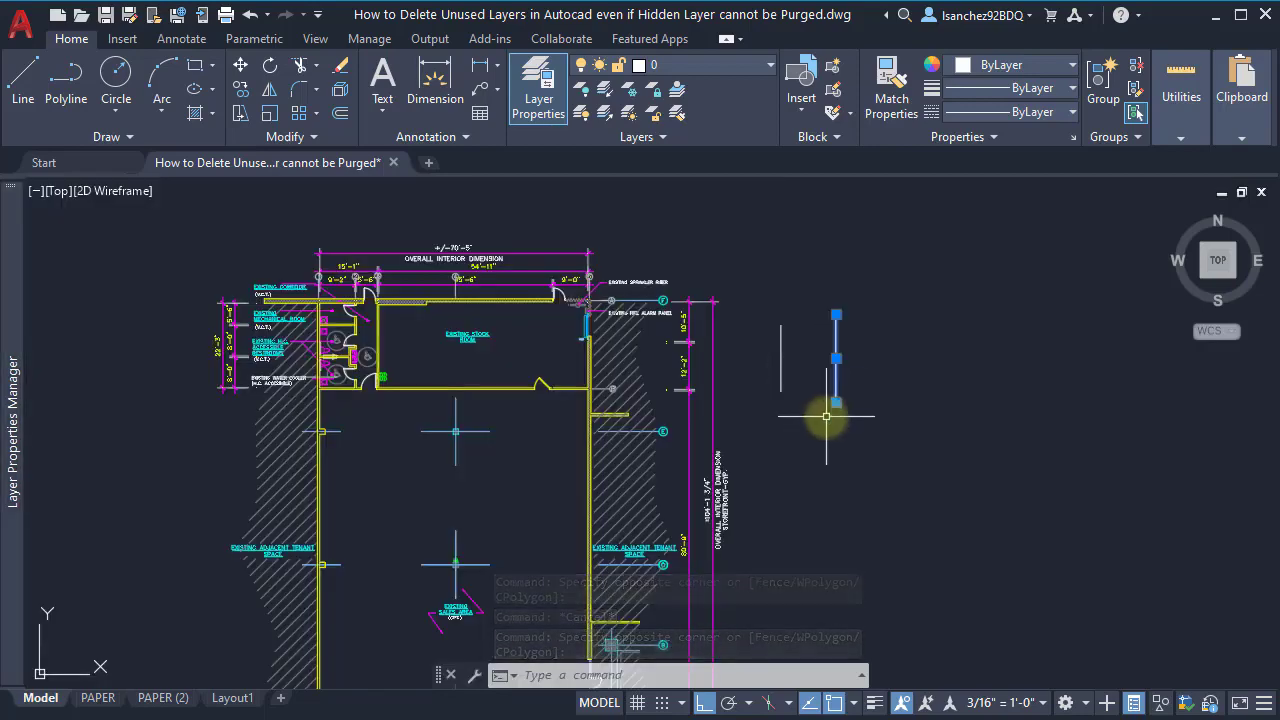
key(Escape)
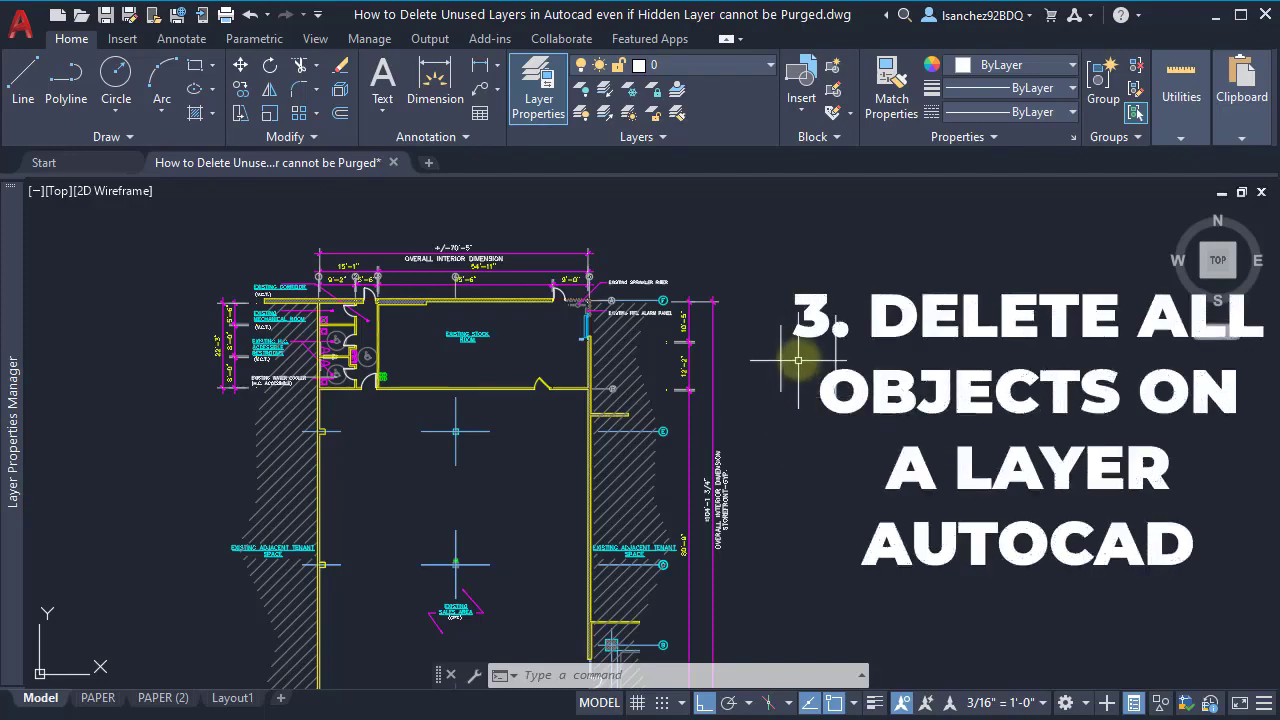
Try to delete the A-LIGTHING layer directly from the list of layers, and dismiss the resulting notice.
middle_drag(774, 402, 830, 338)
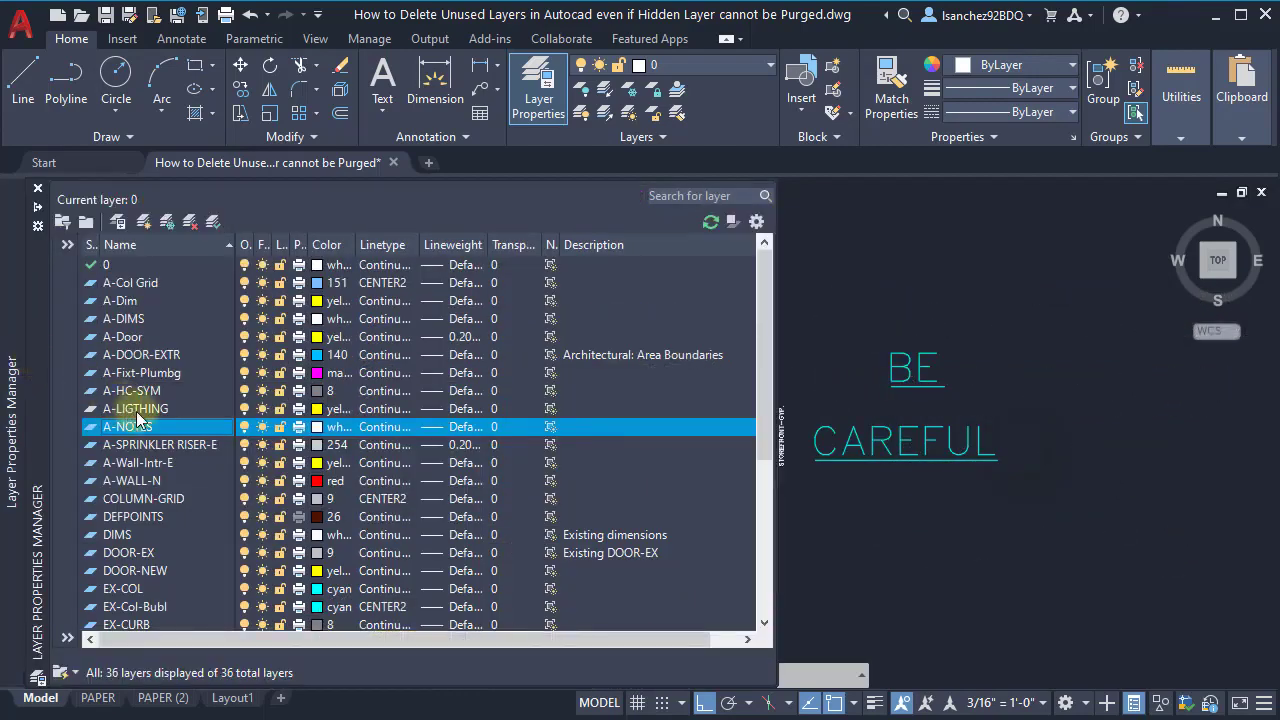
click(164, 410)
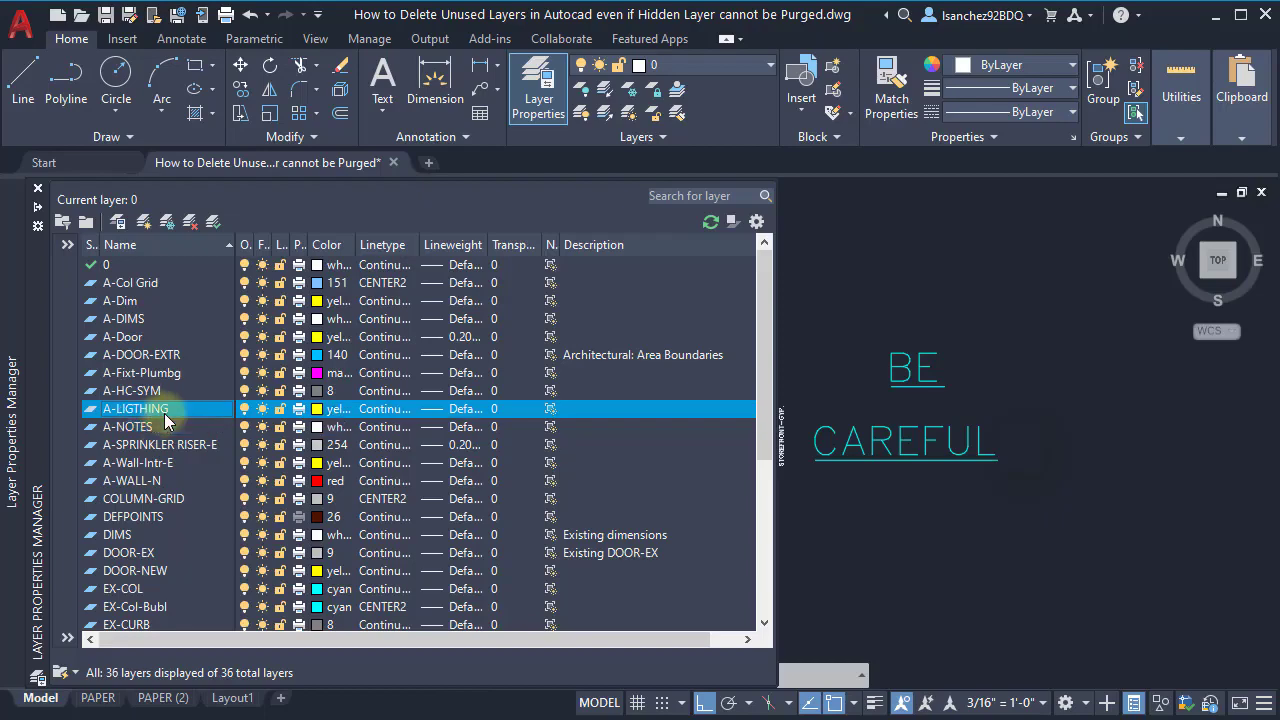
right_click(185, 408)
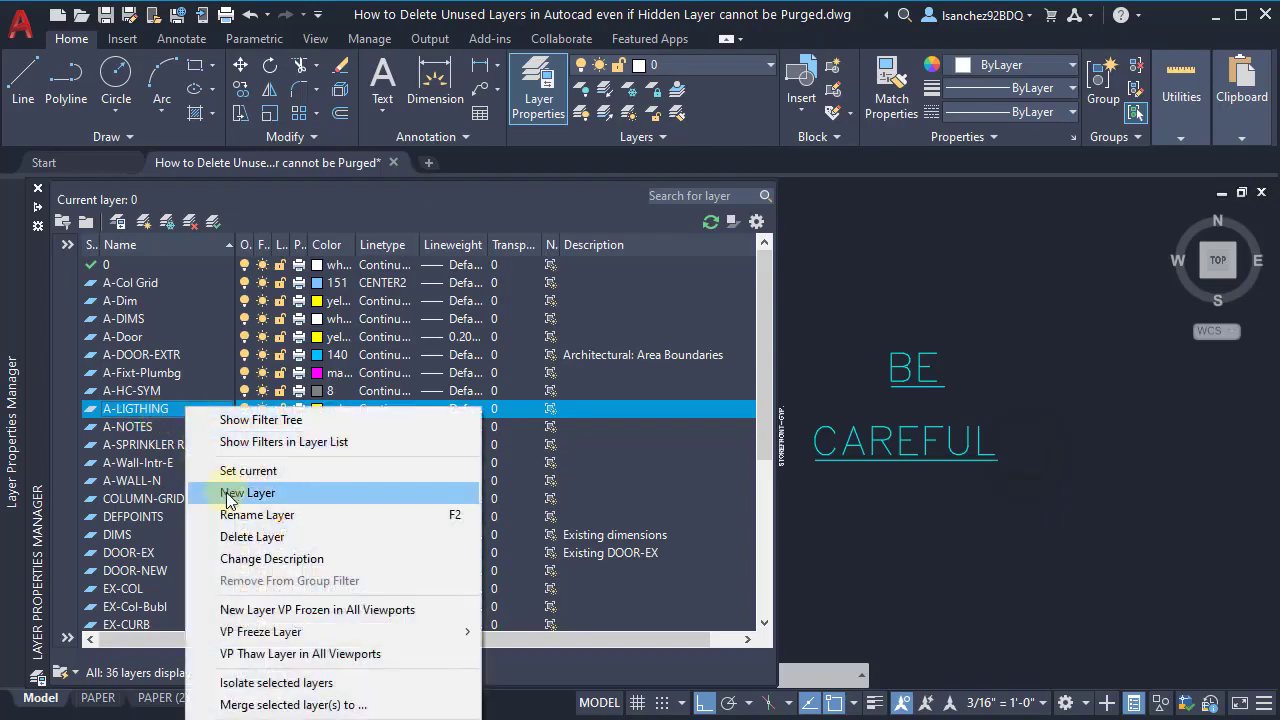
click(250, 537)
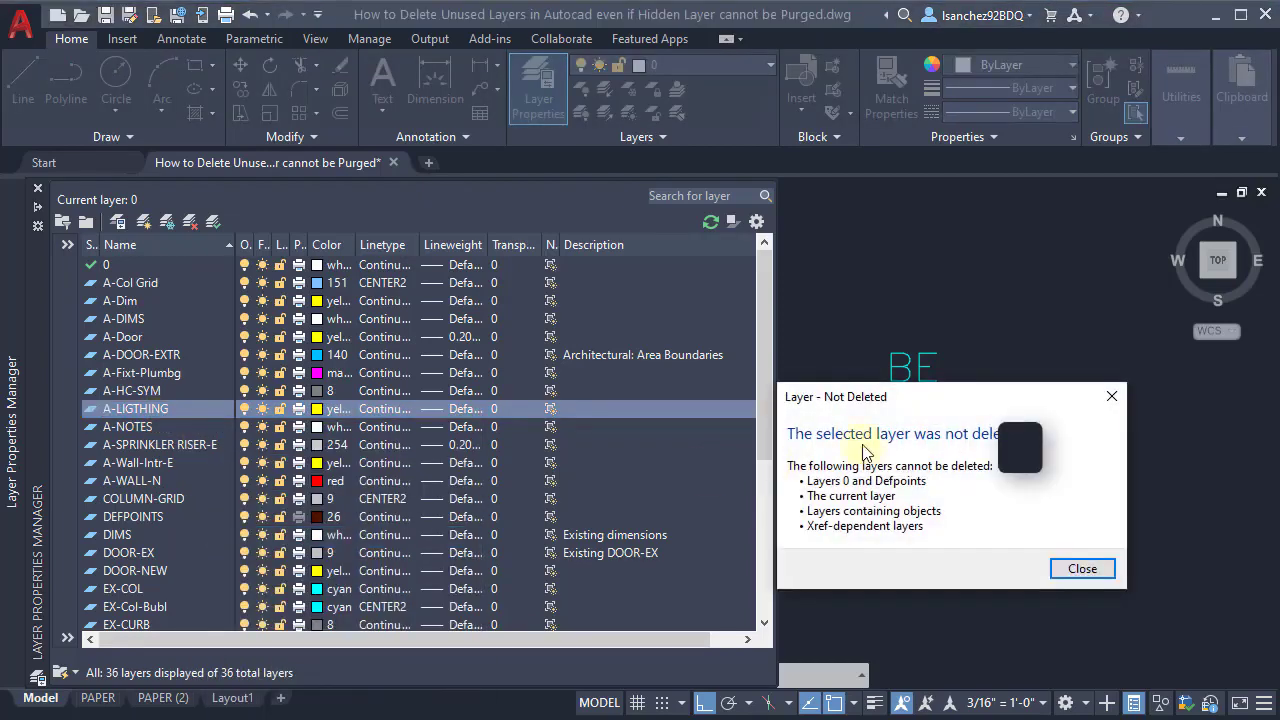
click(1082, 569)
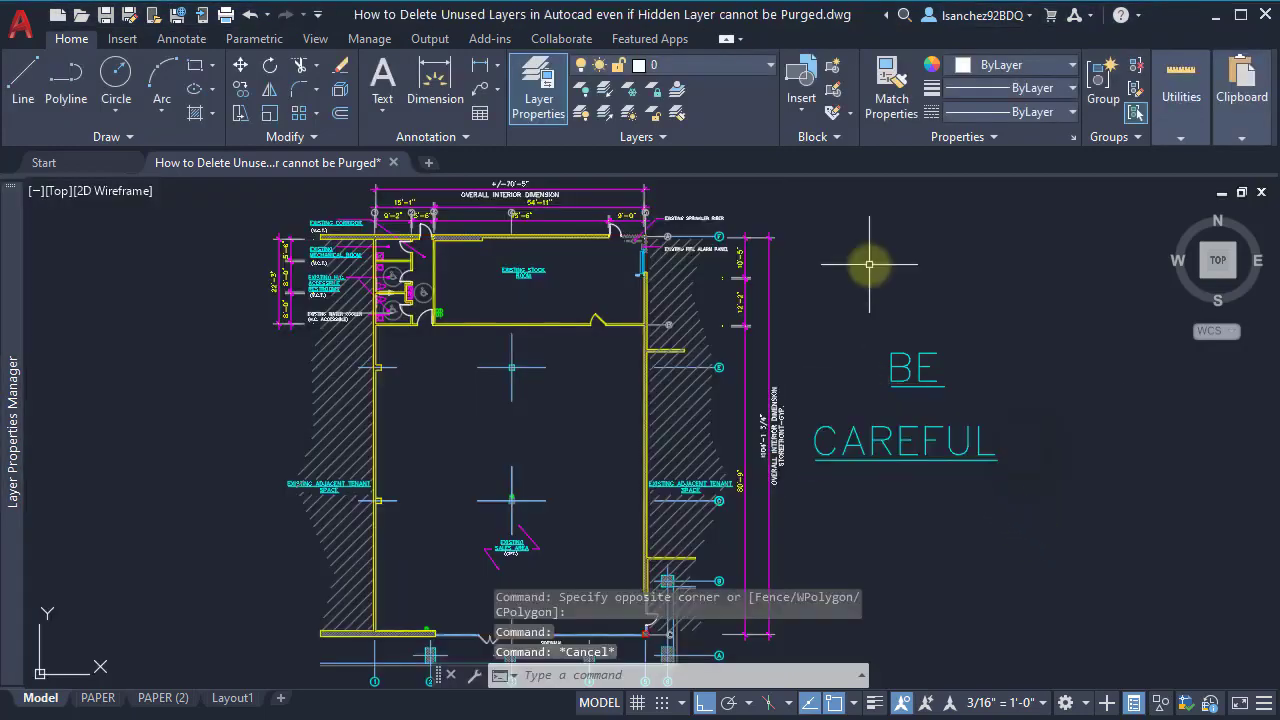
Move the BE and CAREFUL texts beside the floor plan to the A-LIGTHING layer and clear the selection.
click(966, 503)
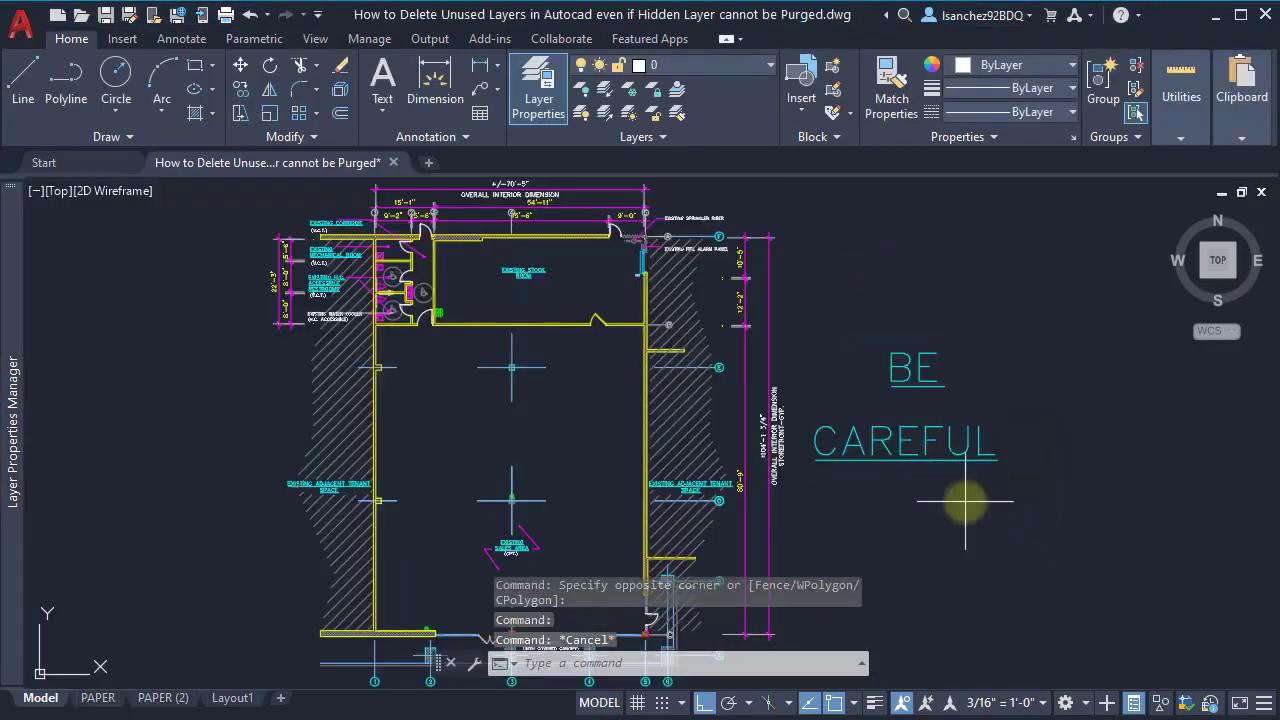
click(886, 322)
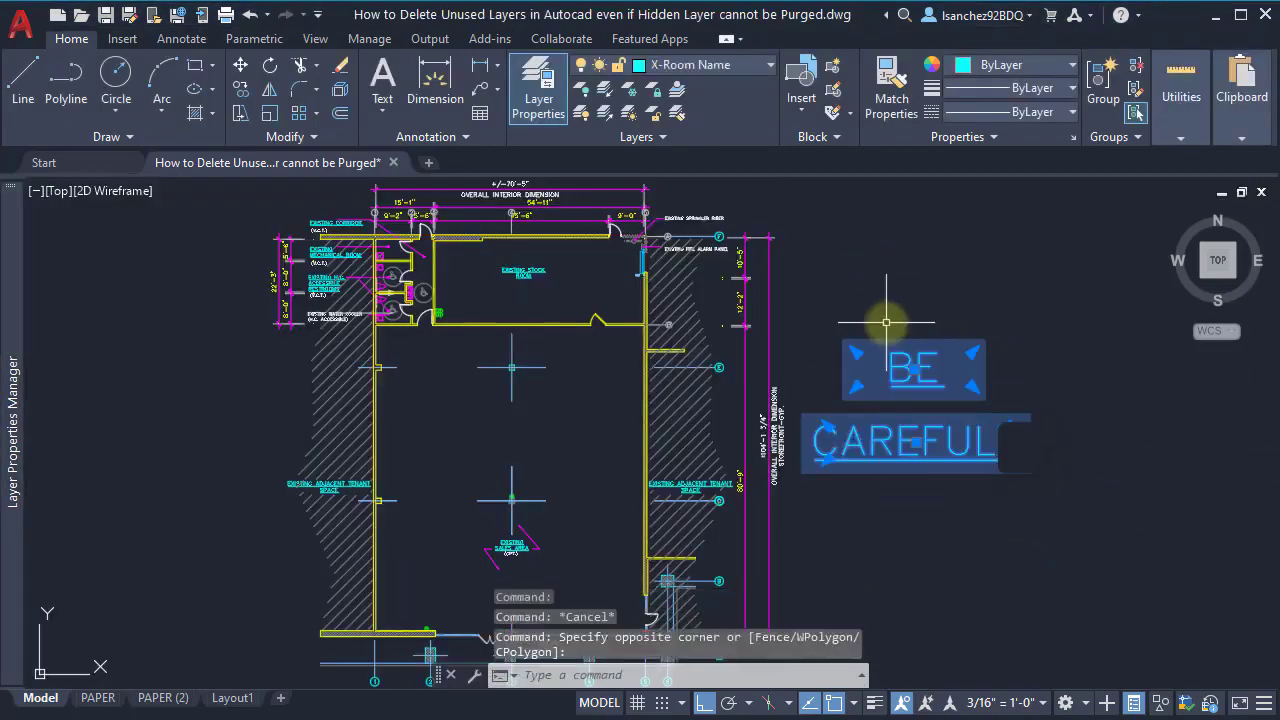
click(735, 70)
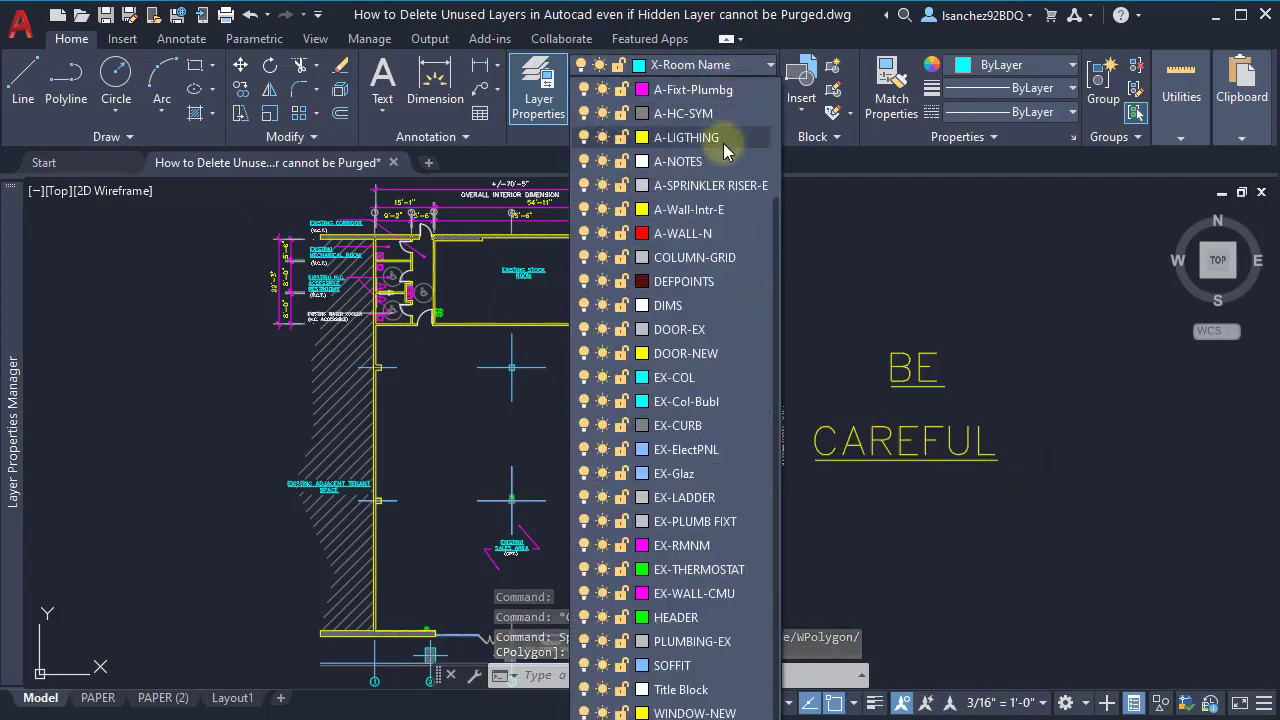
click(667, 139)
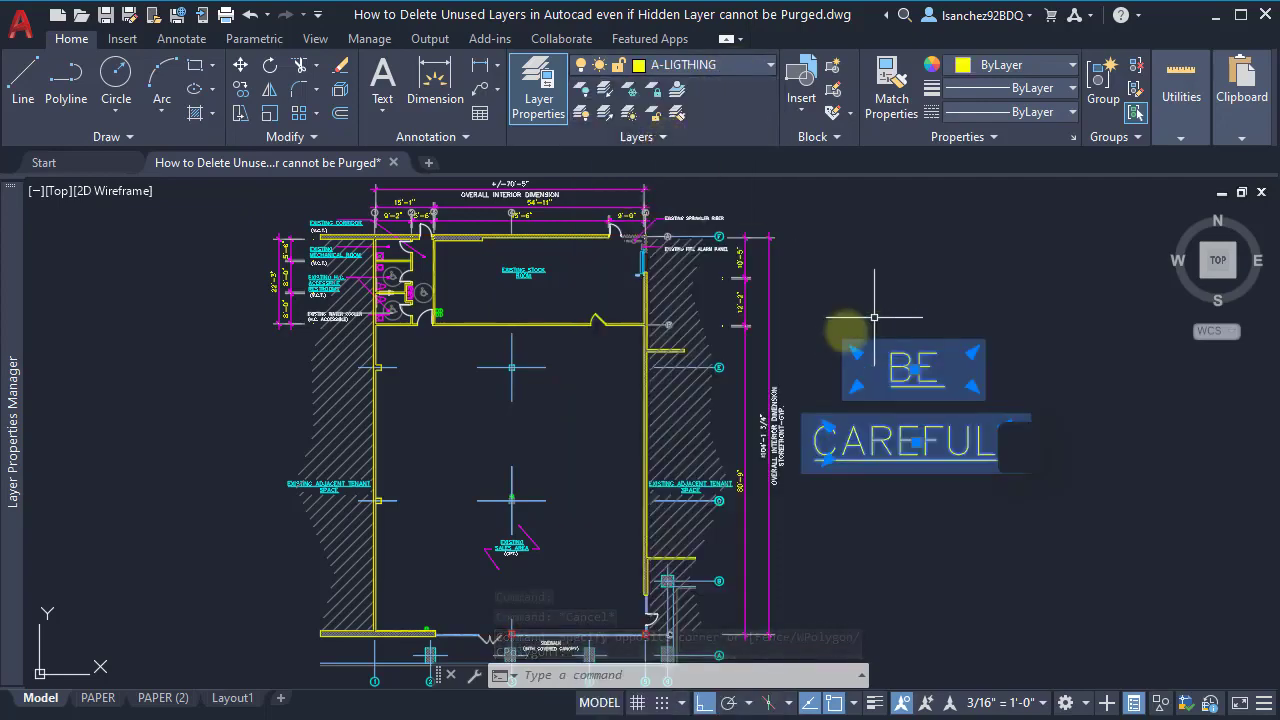
key(Escape)
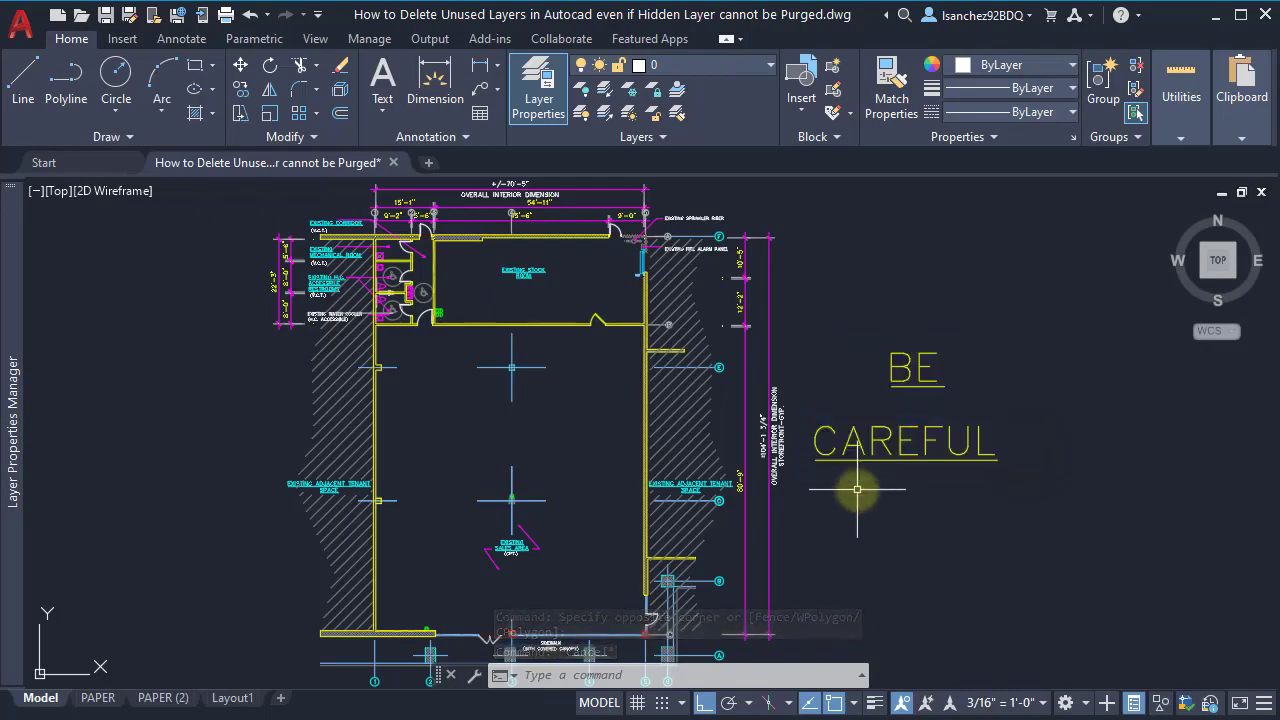
Undo the last LAYDEL, and delete the A-LIGTHING layer with its objects using LAYDEL, picking the BE text and confirming with Yes.
key(ctrl+z)
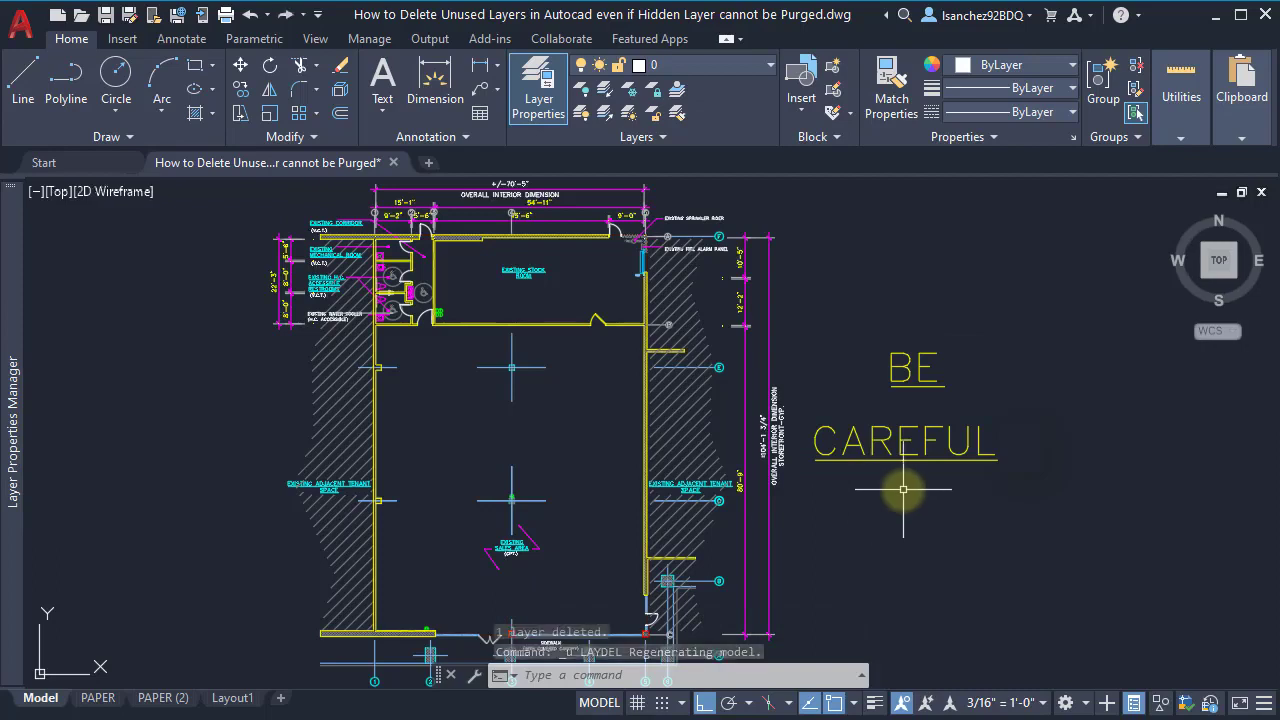
text(LA)
text(YDER)
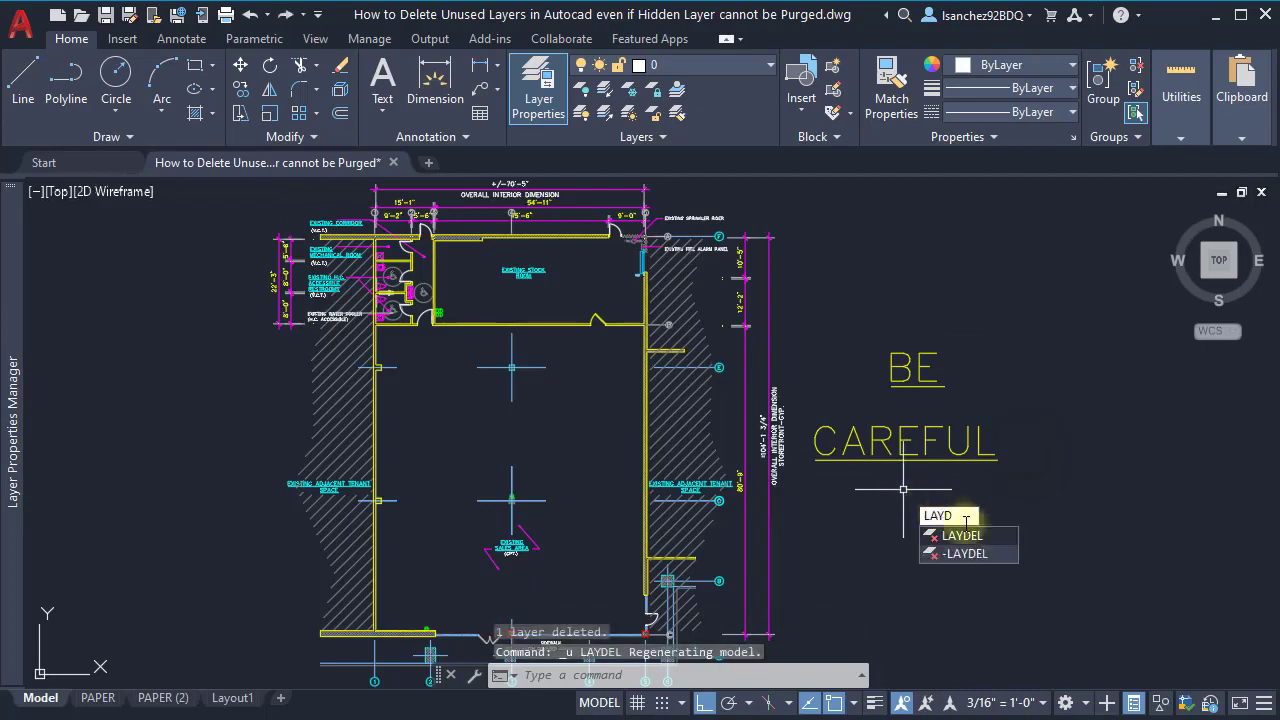
click(979, 535)
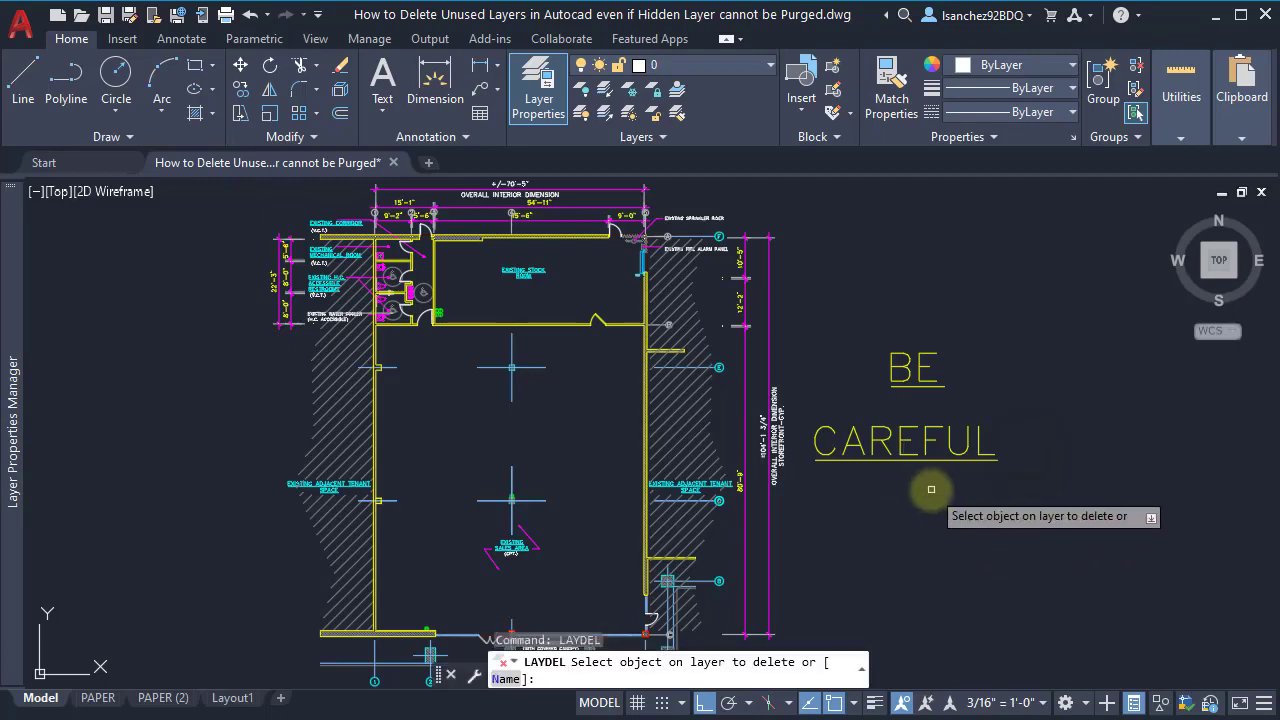
click(893, 366)
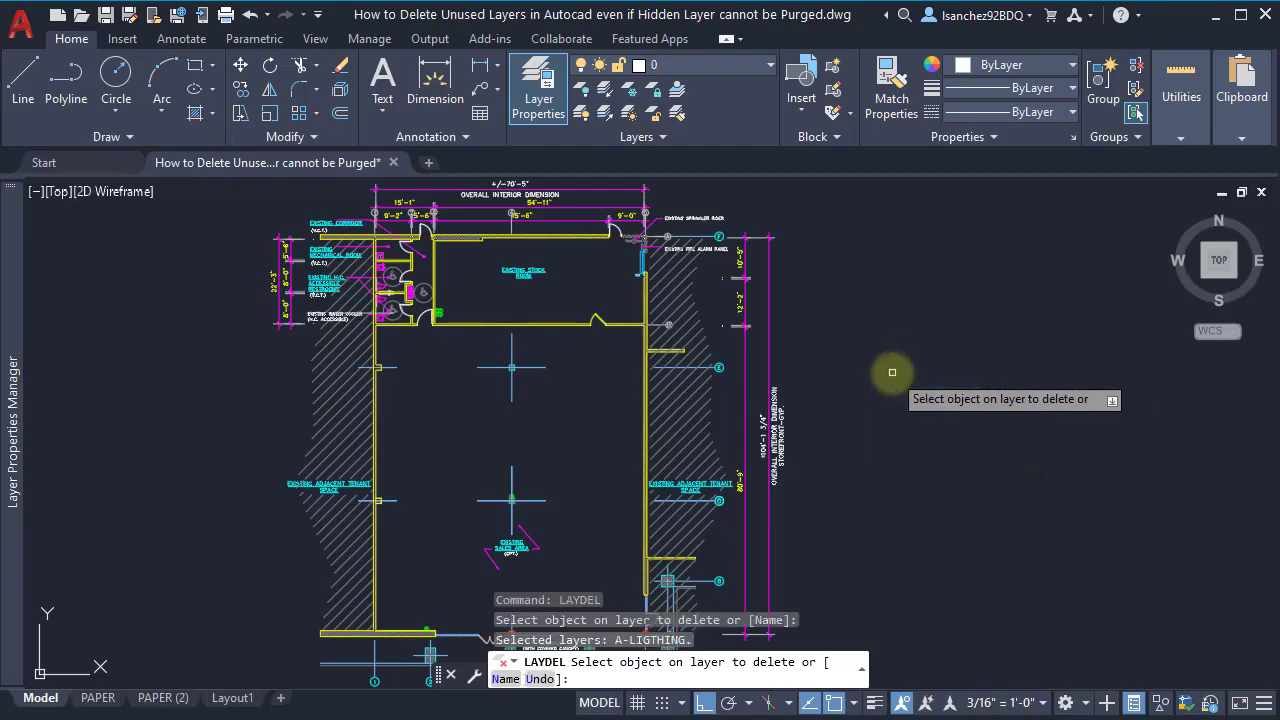
key(Return)
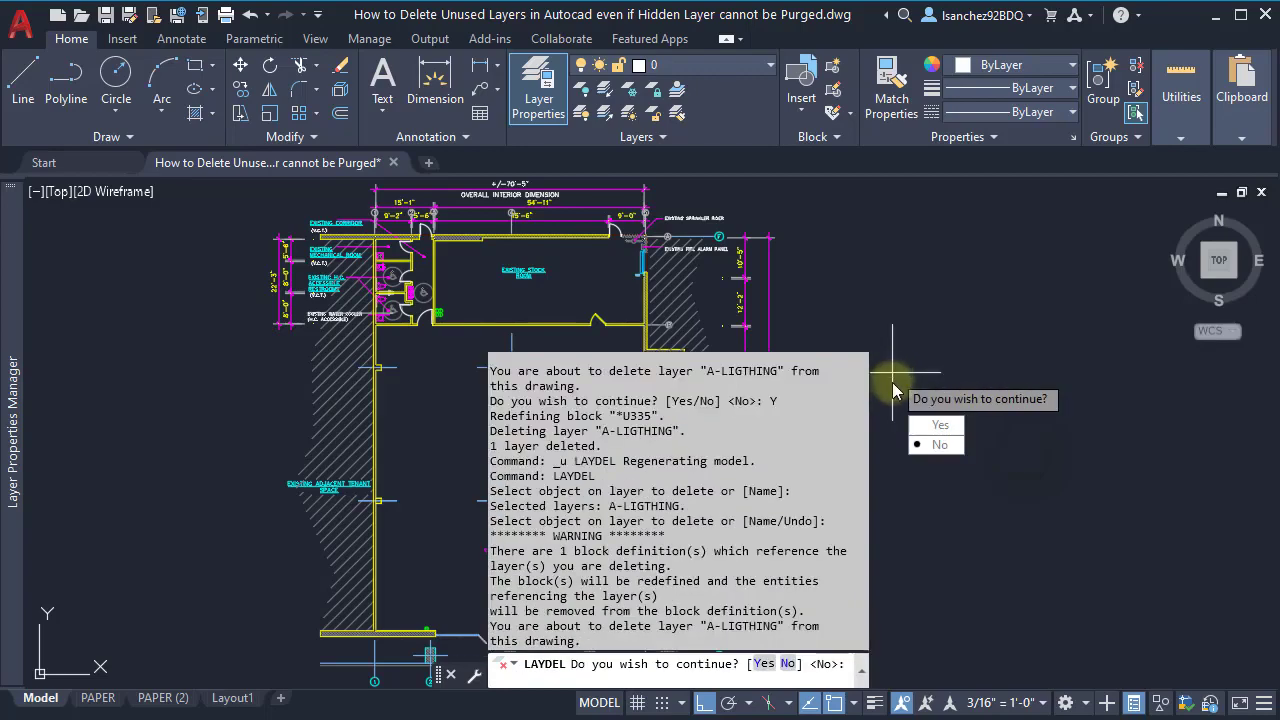
click(938, 428)
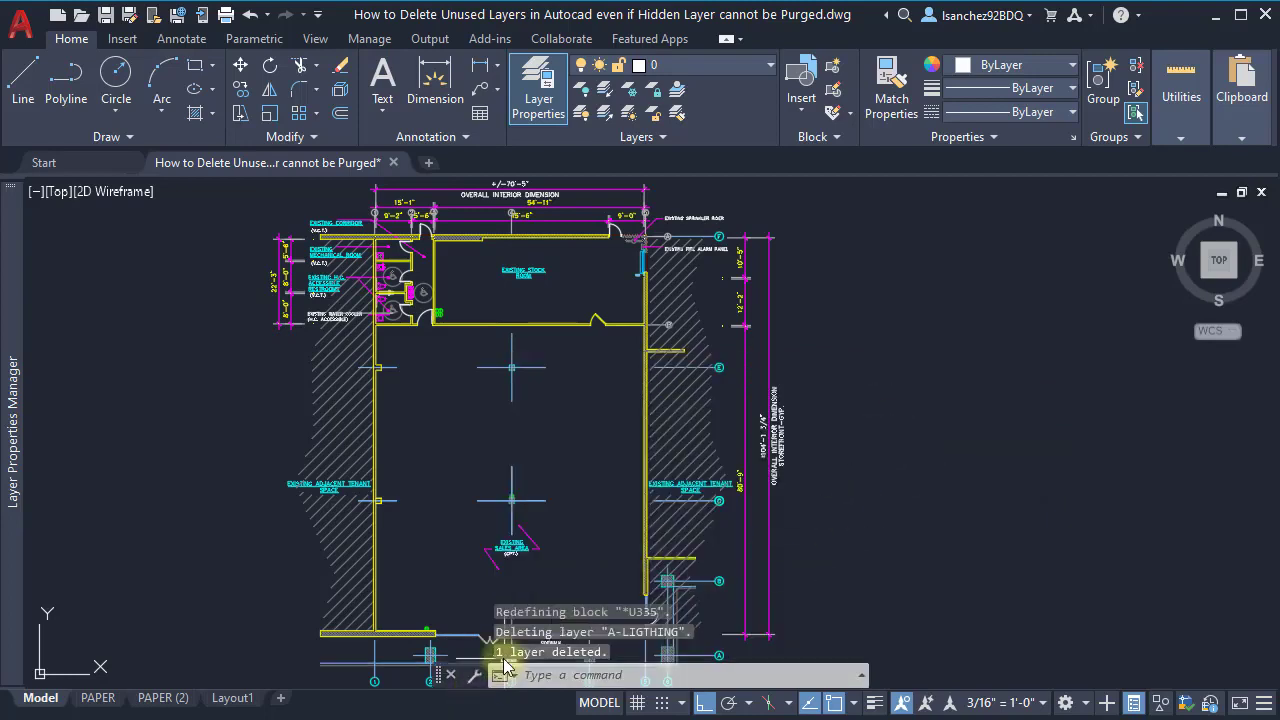